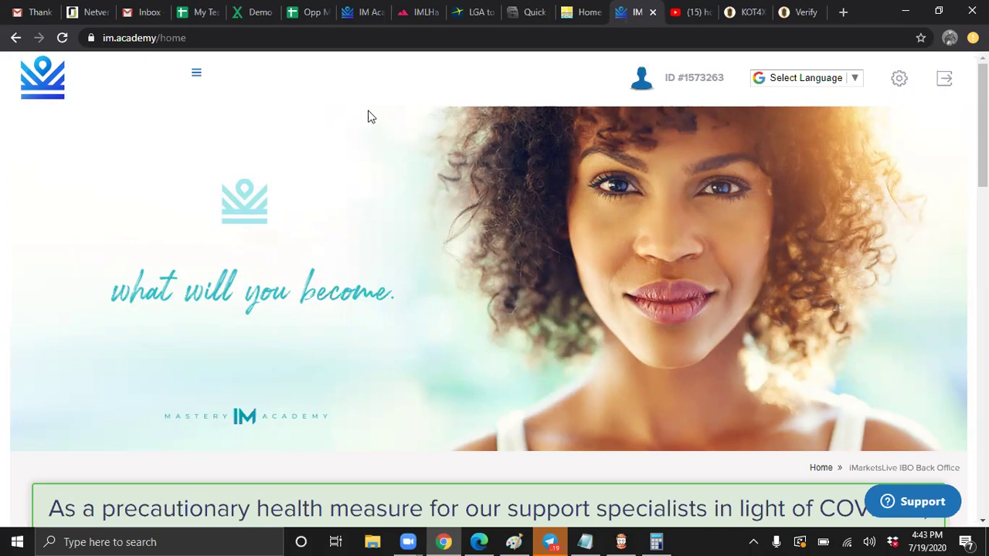
# Go through the menu's Old Links product page to launch the Harmonic Scanner.
pyautogui.click(197, 79)
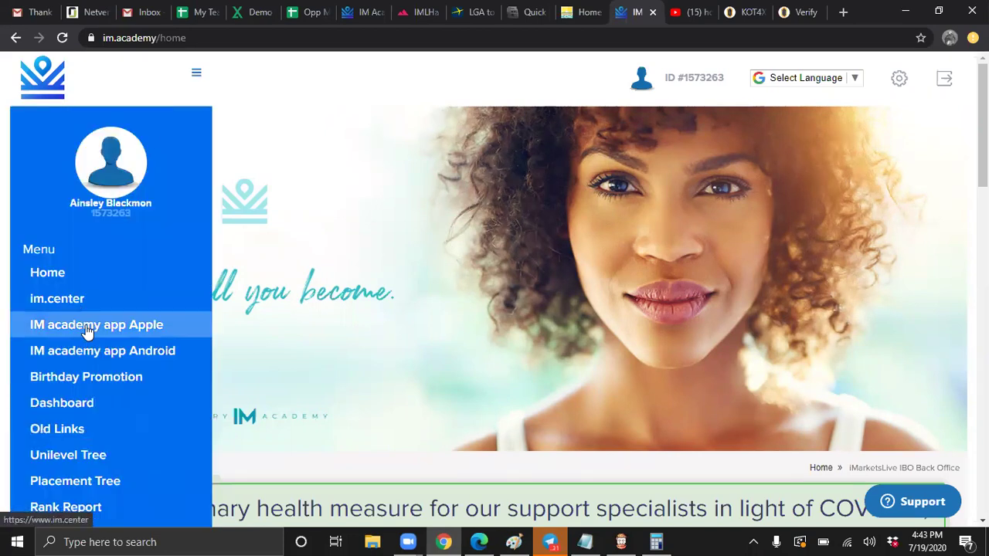
pyautogui.click(64, 430)
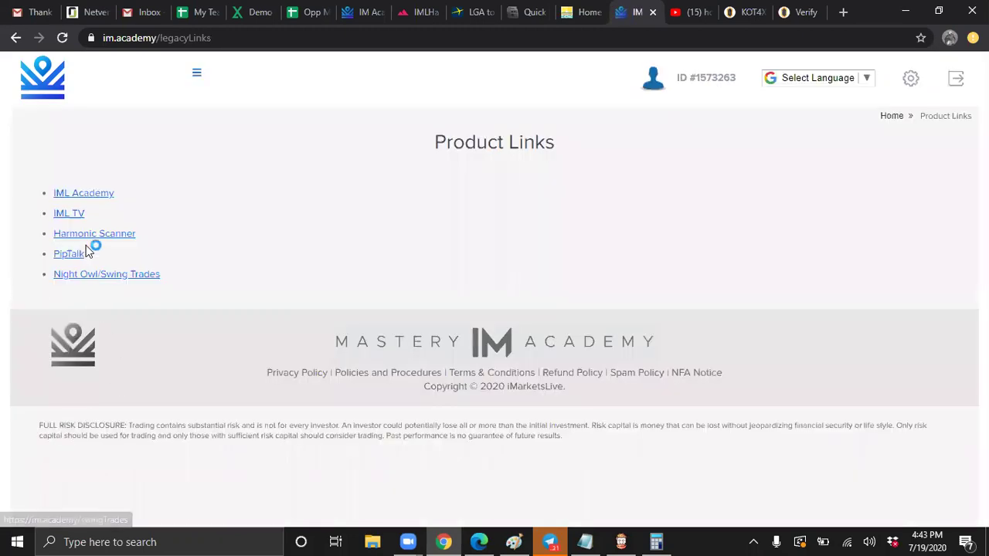
pyautogui.click(90, 241)
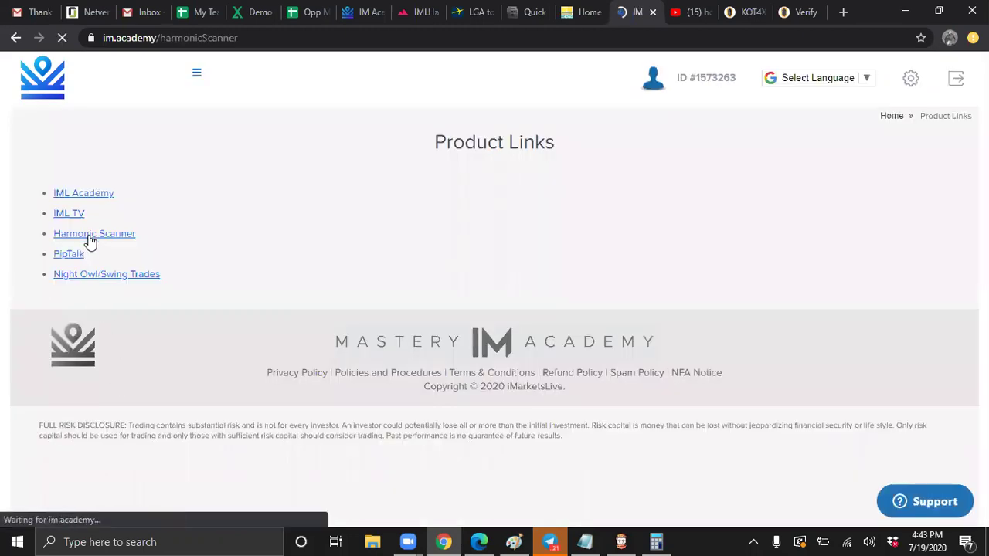
# Switch the EURCAD 15-minute chart to Candles and pan to centre the Shark pattern.
pyautogui.scroll(-5, 711, 190)
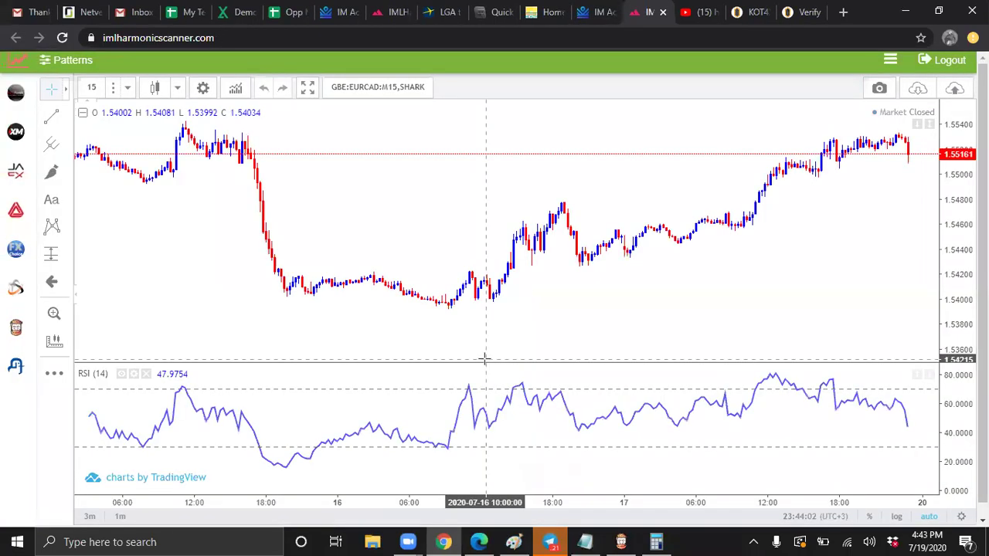
pyautogui.moveTo(655, 232); pyautogui.dragTo(443, 273)
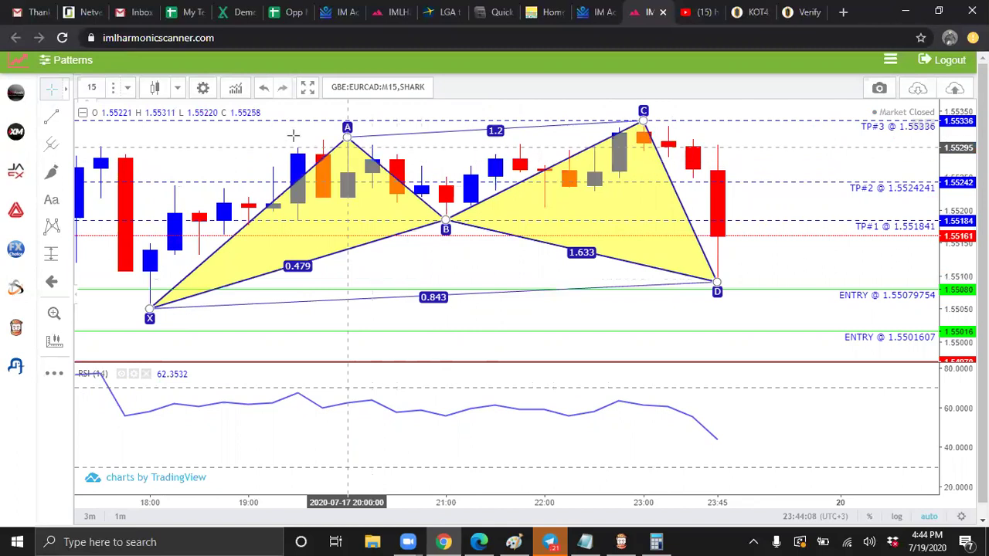
pyautogui.click(175, 89)
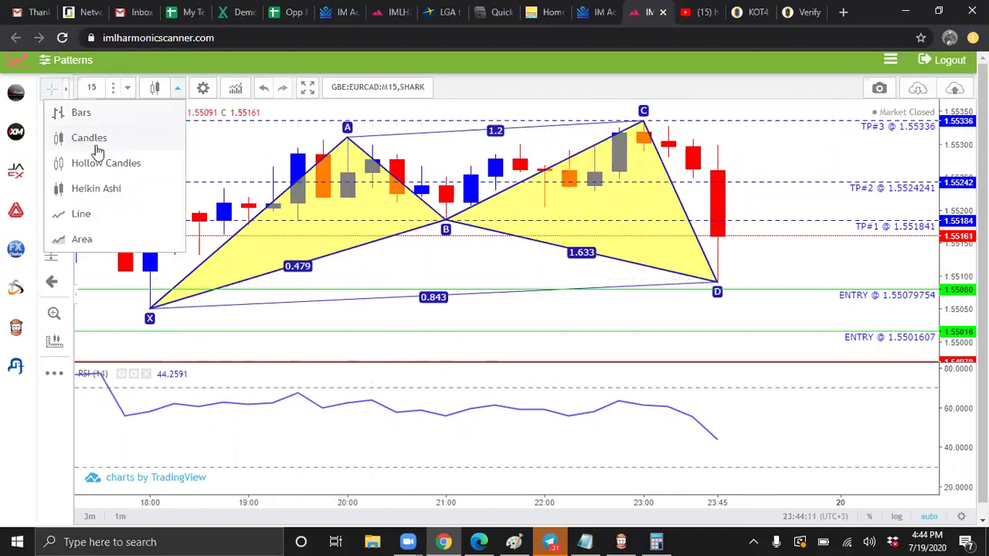
pyautogui.click(87, 190)
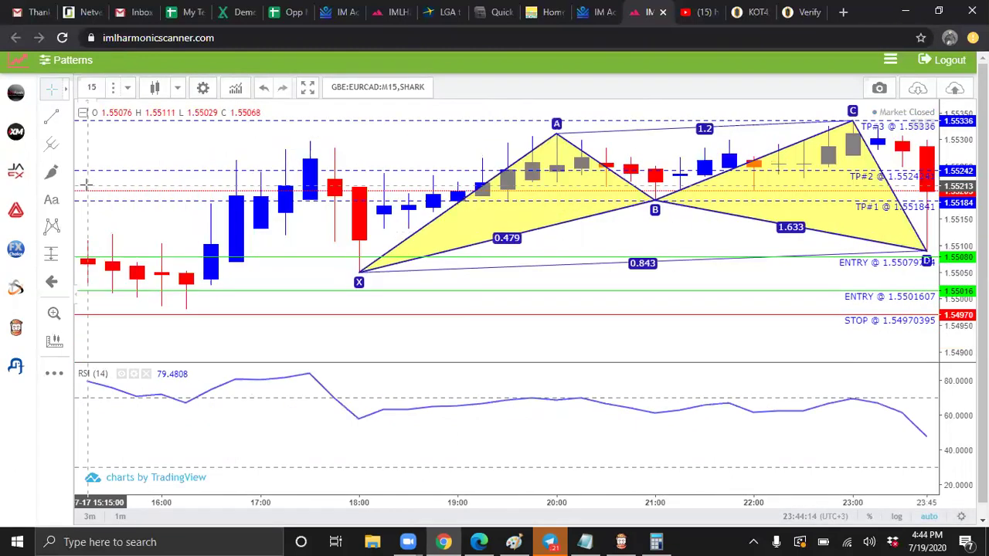
pyautogui.moveTo(654, 214); pyautogui.dragTo(380, 230)
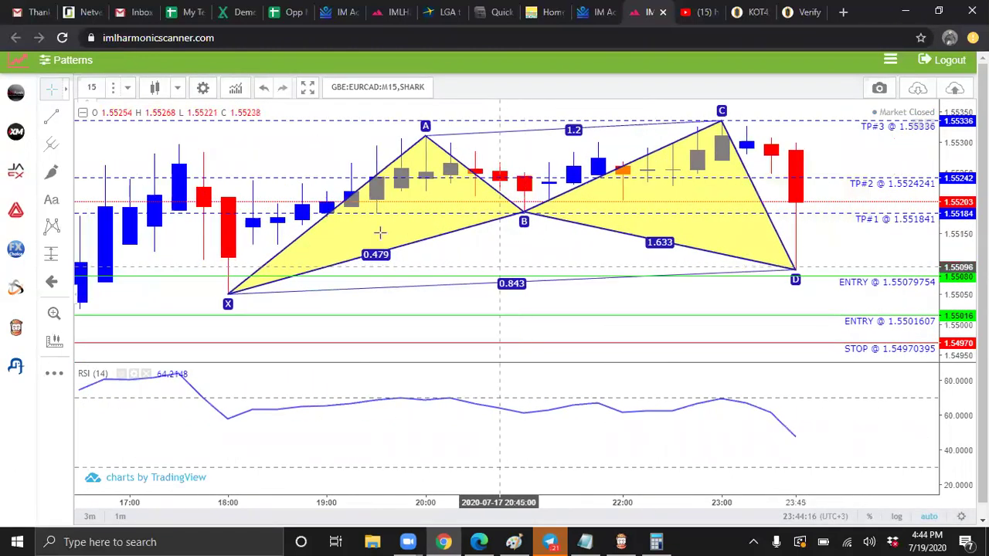
# Search 'ema' and add Moving Average Exponential twice, giving two EMA (9, close) overlays.
pyautogui.click(237, 90)
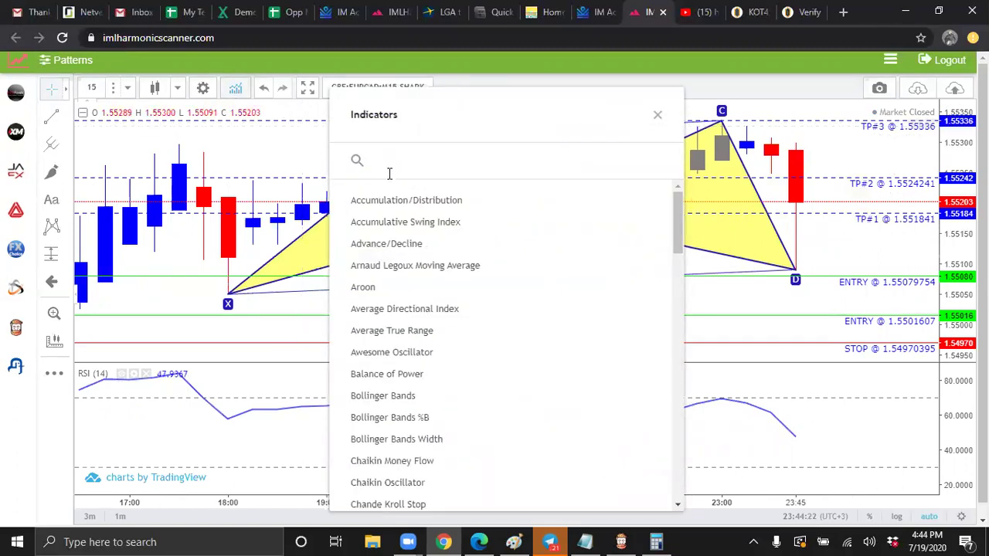
pyautogui.write('e')
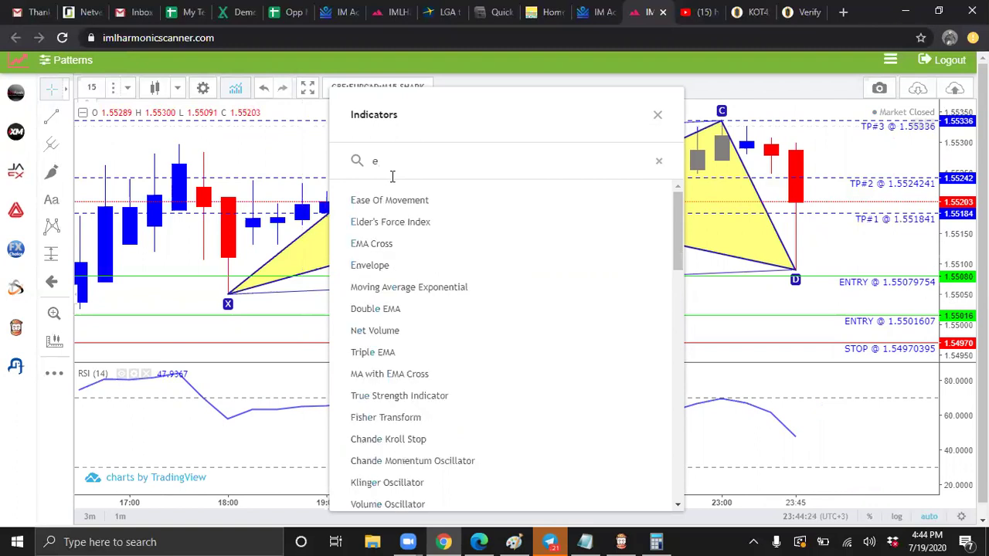
pyautogui.write('ma')
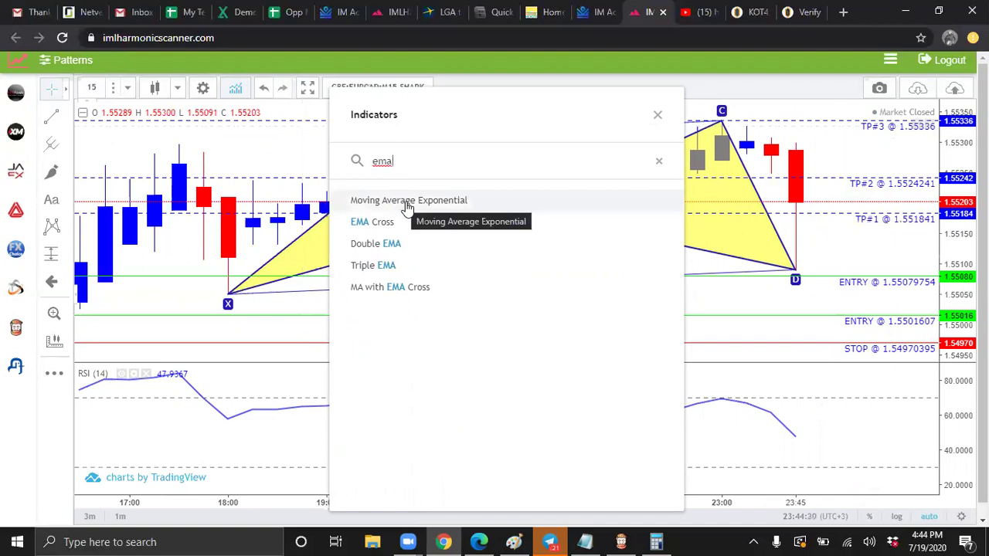
pyautogui.click(408, 204)
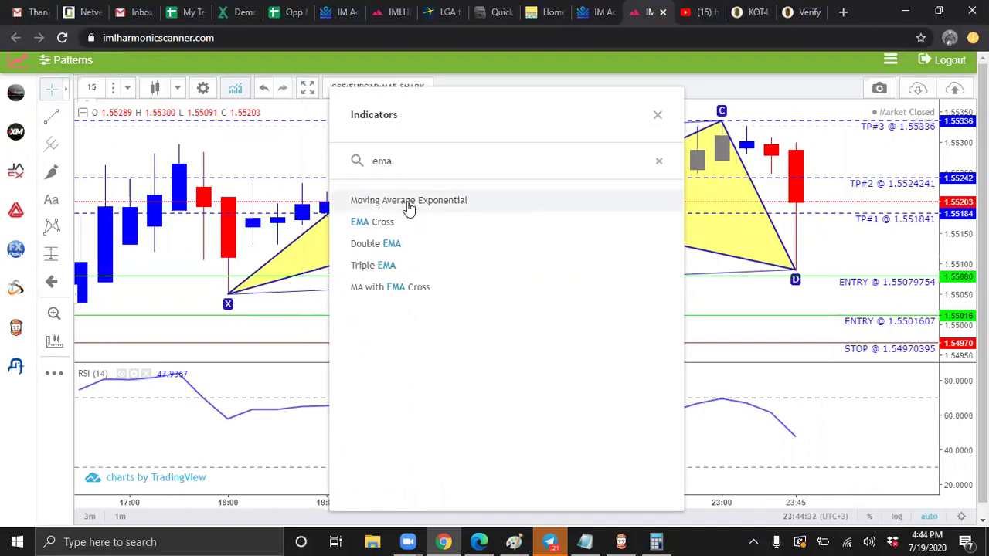
pyautogui.click(407, 204)
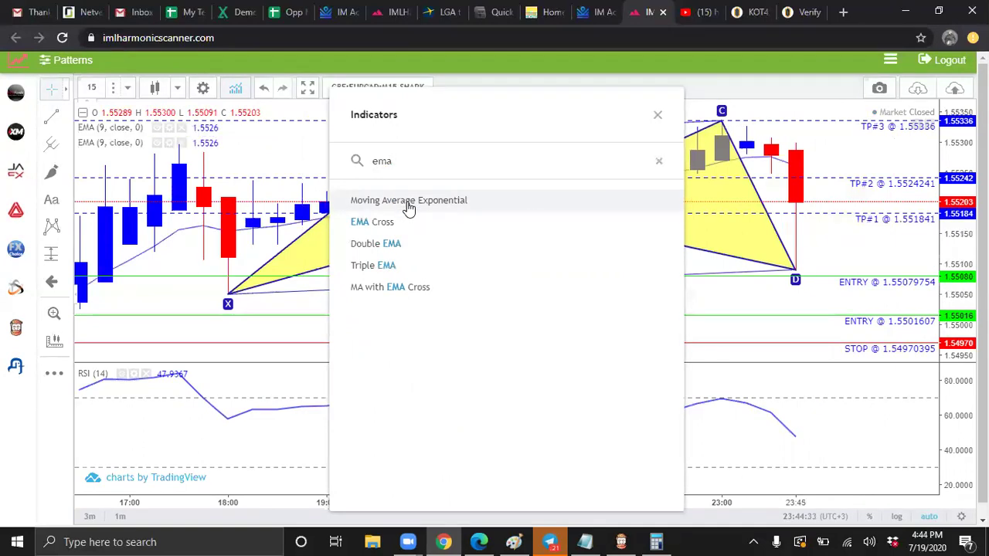
pyautogui.click(656, 116)
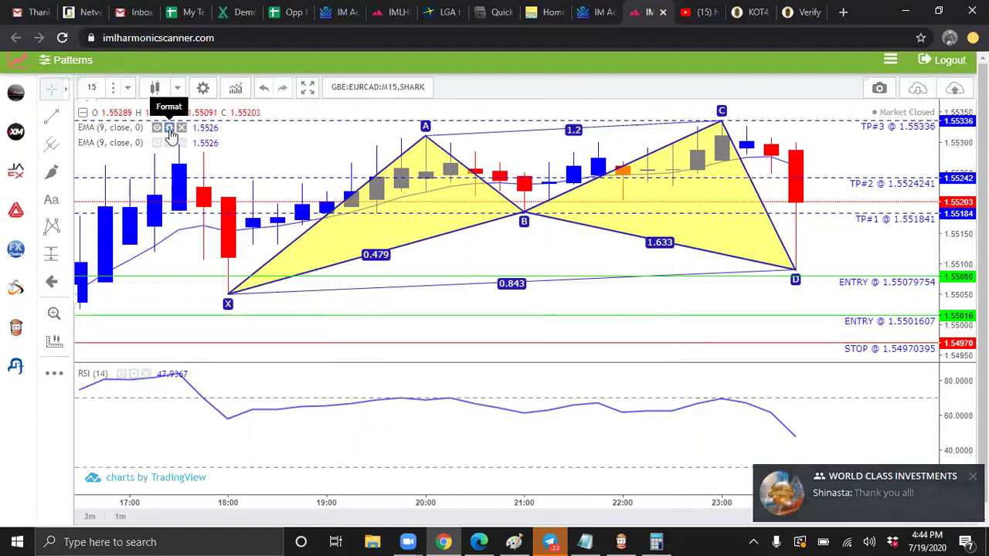
# Set the first EMA to length 10, drawn as an opaque blue line at maximum thickness.
pyautogui.click(170, 129)
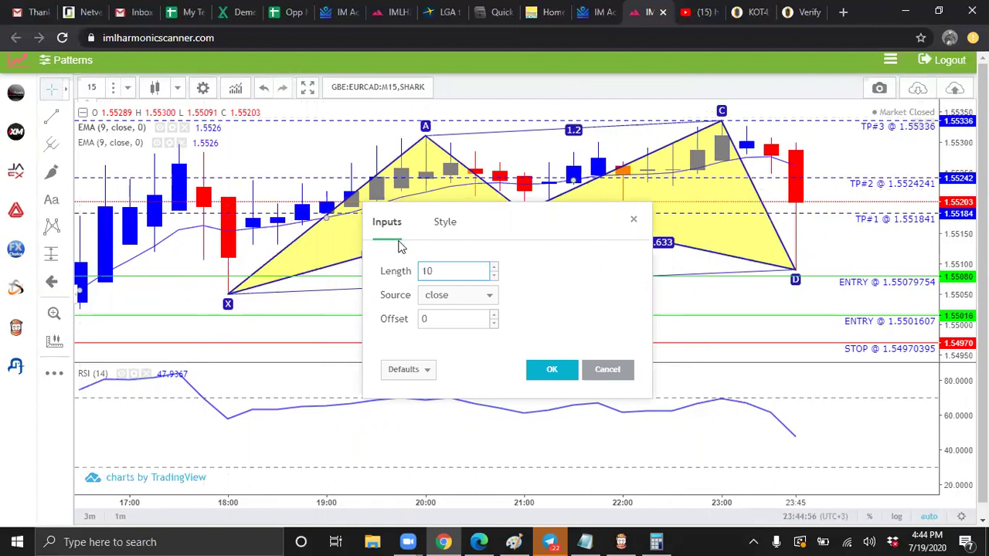
pyautogui.click(446, 223)
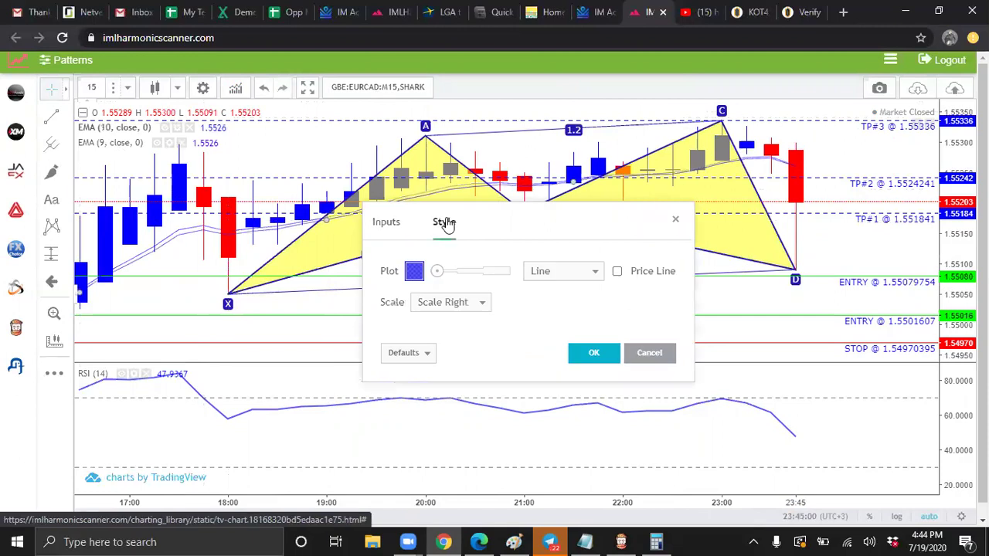
pyautogui.click(414, 271)
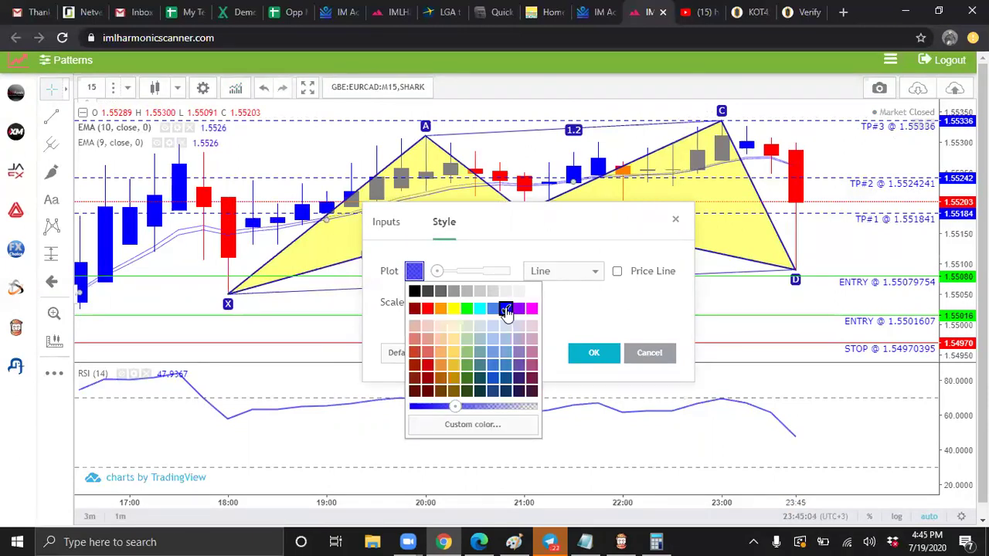
pyautogui.moveTo(454, 406); pyautogui.dragTo(414, 413)
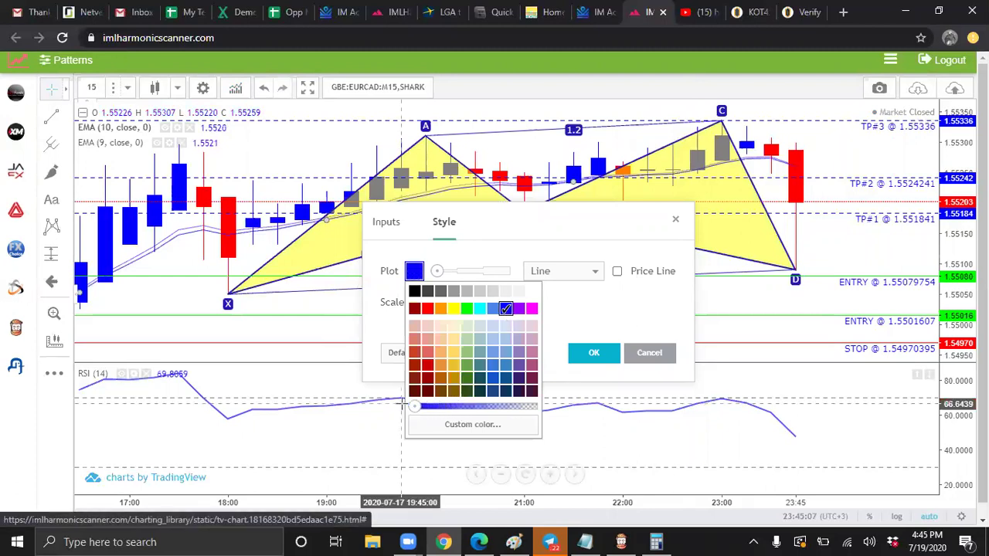
pyautogui.click(575, 314)
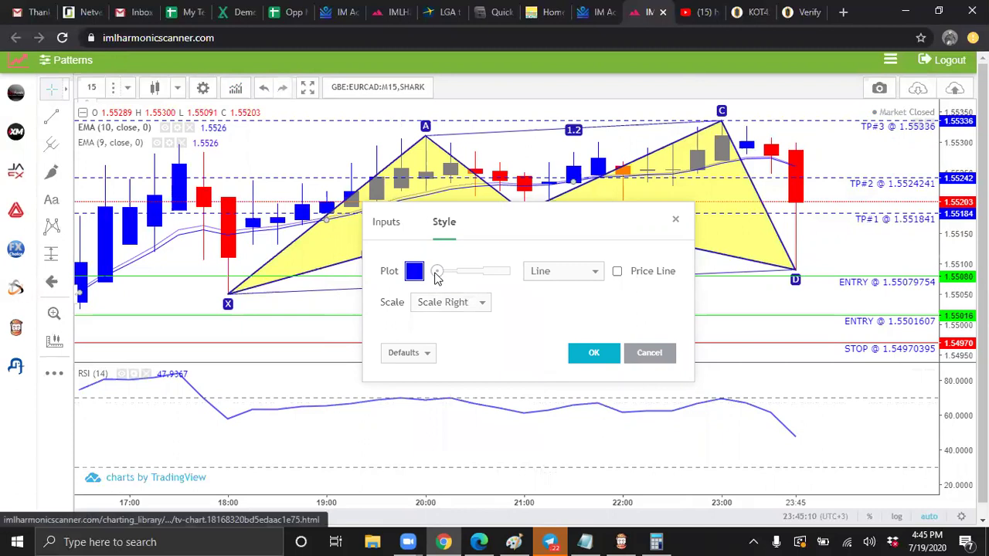
pyautogui.moveTo(436, 277); pyautogui.dragTo(502, 283)
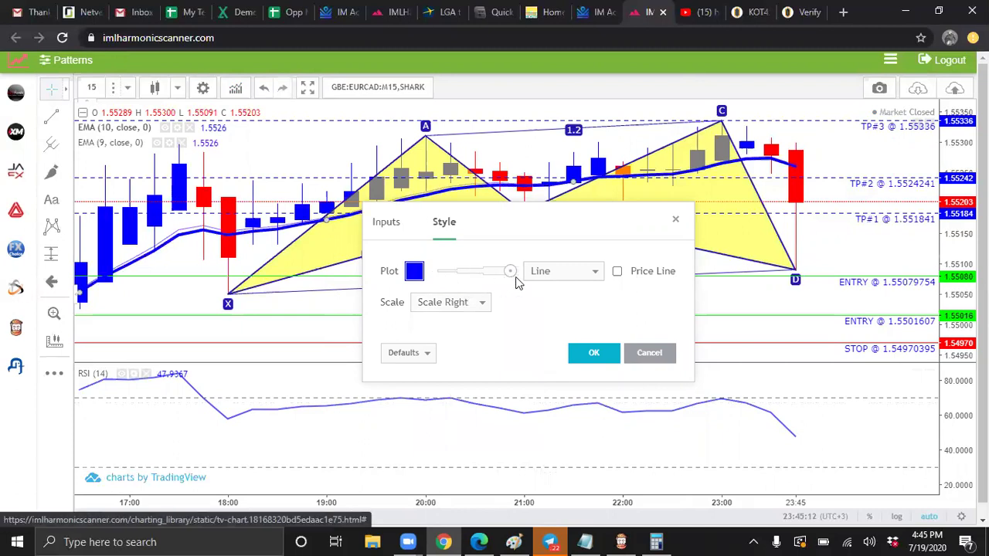
pyautogui.click(592, 354)
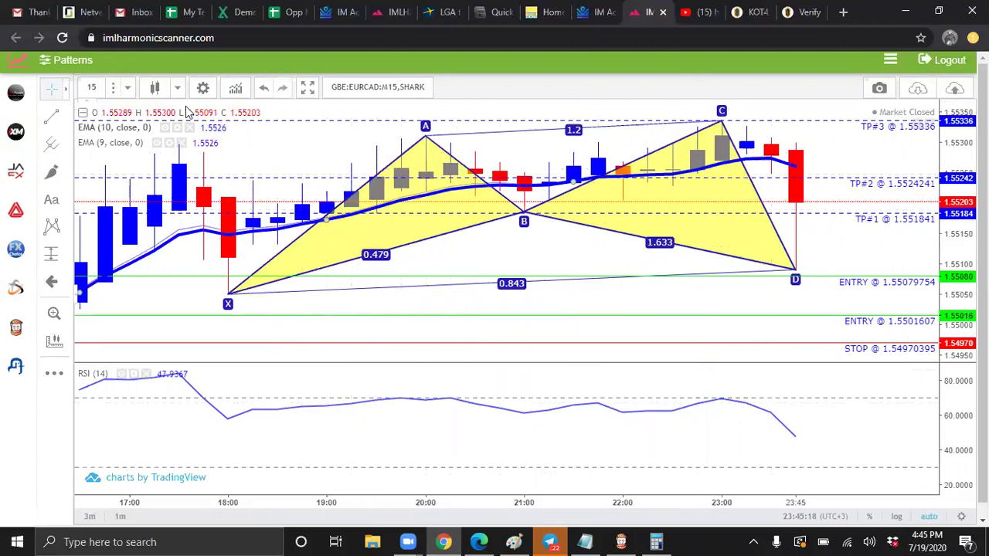
# Change the second EMA's length from 9 to 3.
pyautogui.click(171, 144)
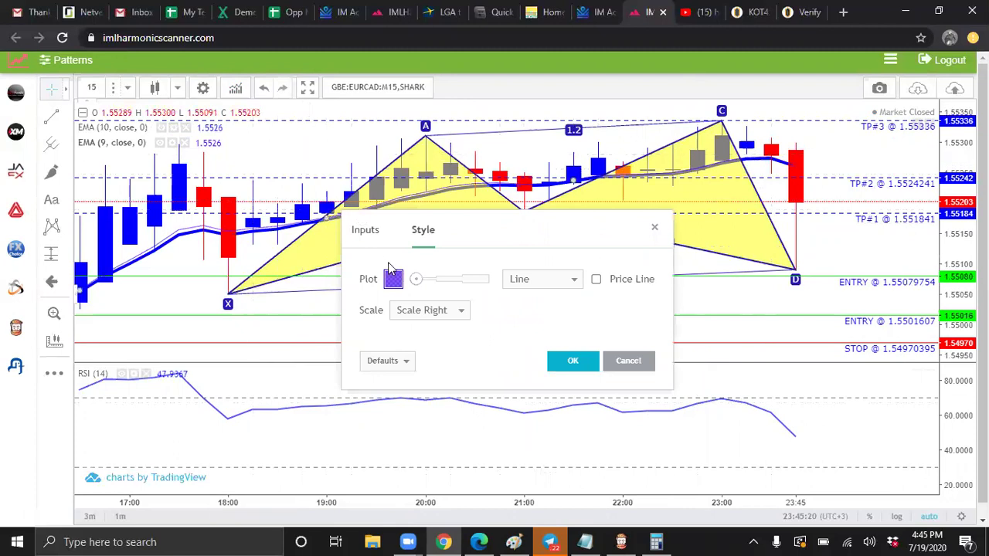
pyautogui.click(366, 230)
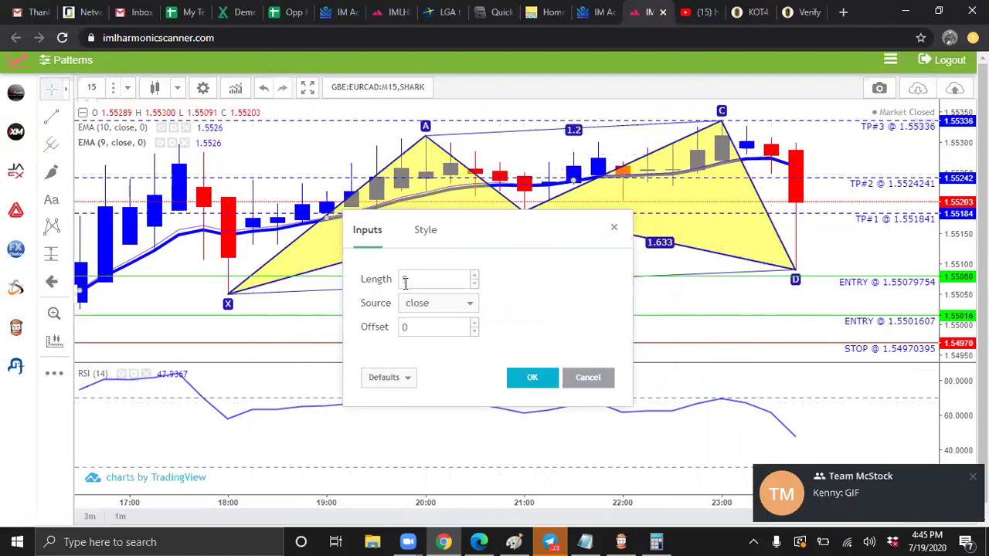
pyautogui.click(459, 279)
pyautogui.press('BackSpace')
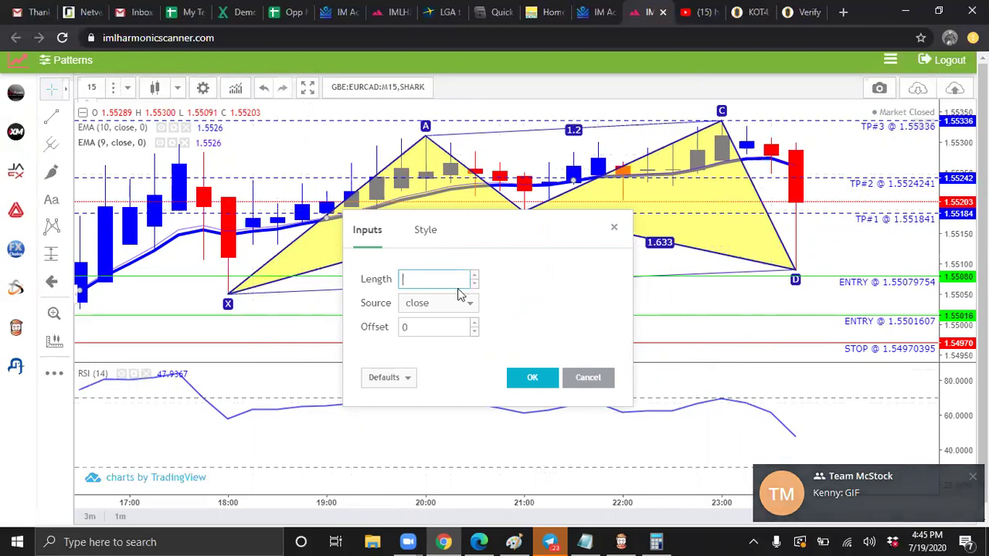
pyautogui.write('3')
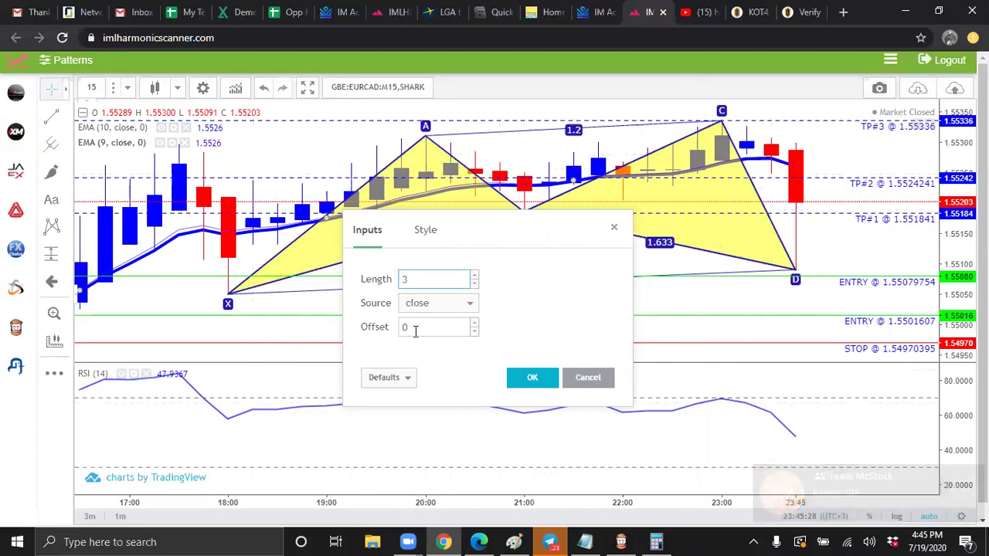
# Draw the EMA (3) as a solid red line at maximum width and apply.
pyautogui.click(424, 235)
pyautogui.click(396, 279)
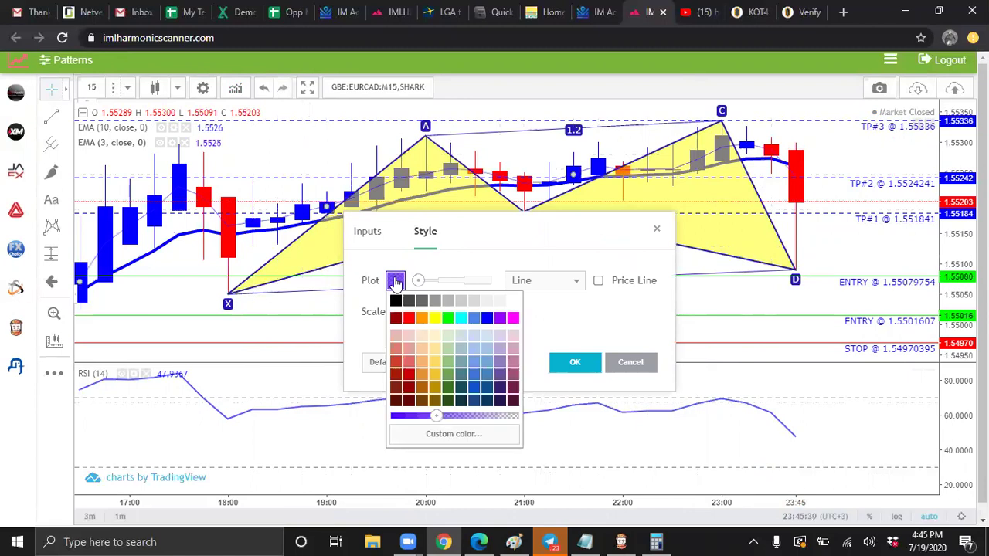
pyautogui.click(409, 318)
pyautogui.click(395, 280)
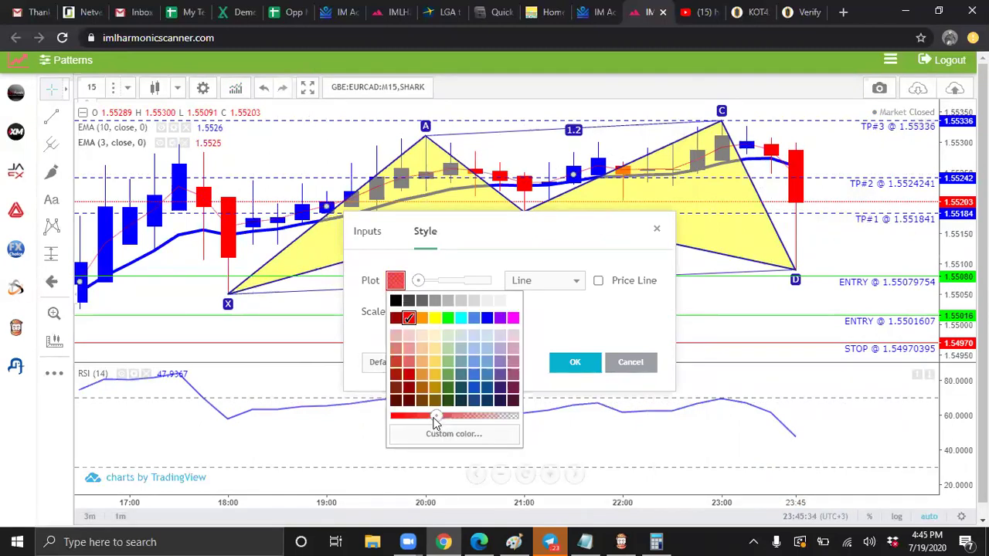
pyautogui.moveTo(435, 418); pyautogui.dragTo(395, 416)
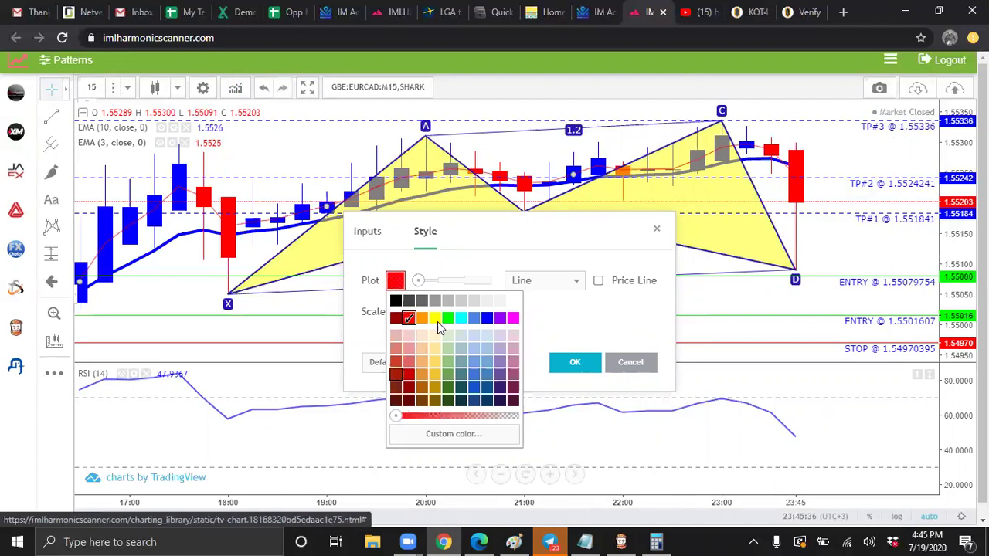
pyautogui.click(546, 308)
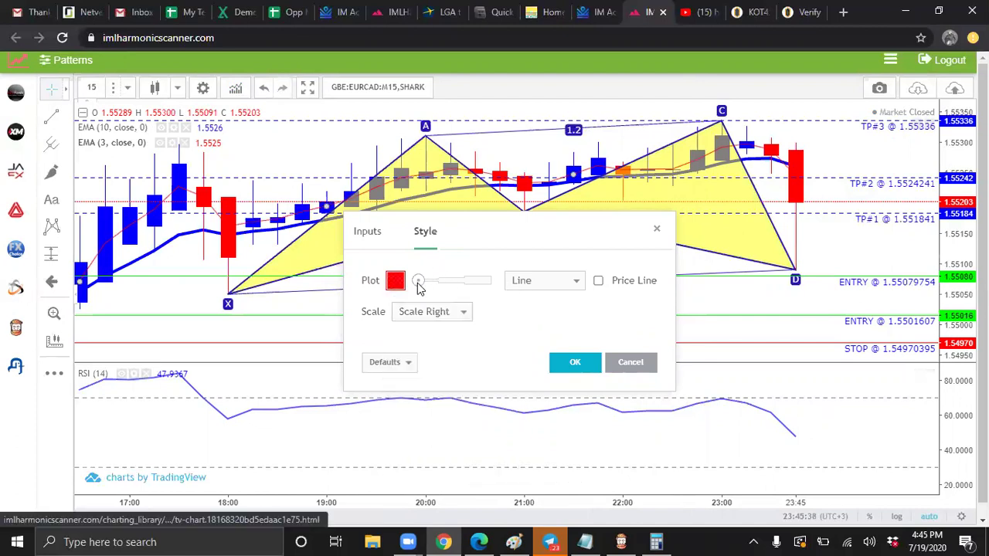
pyautogui.moveTo(425, 283); pyautogui.dragTo(490, 286)
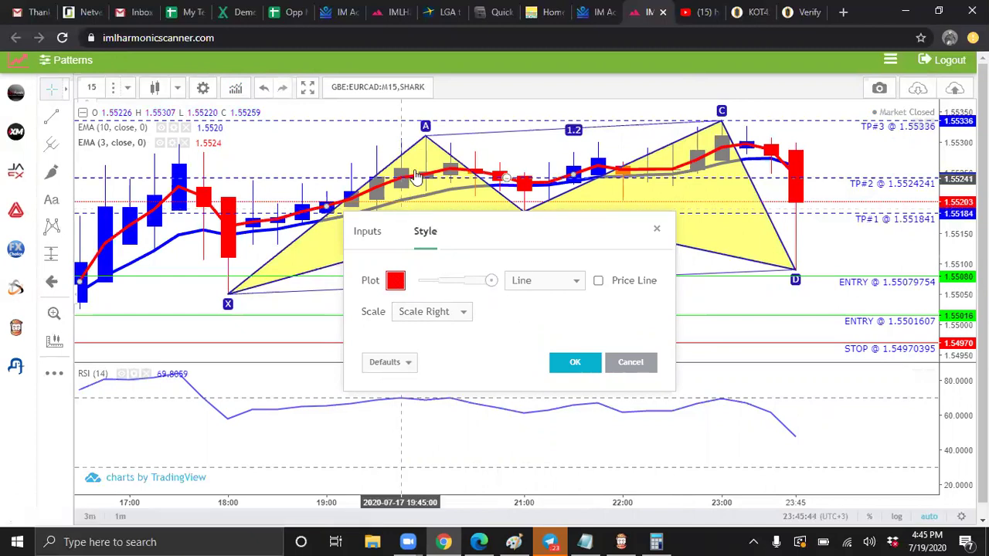
pyautogui.click(571, 365)
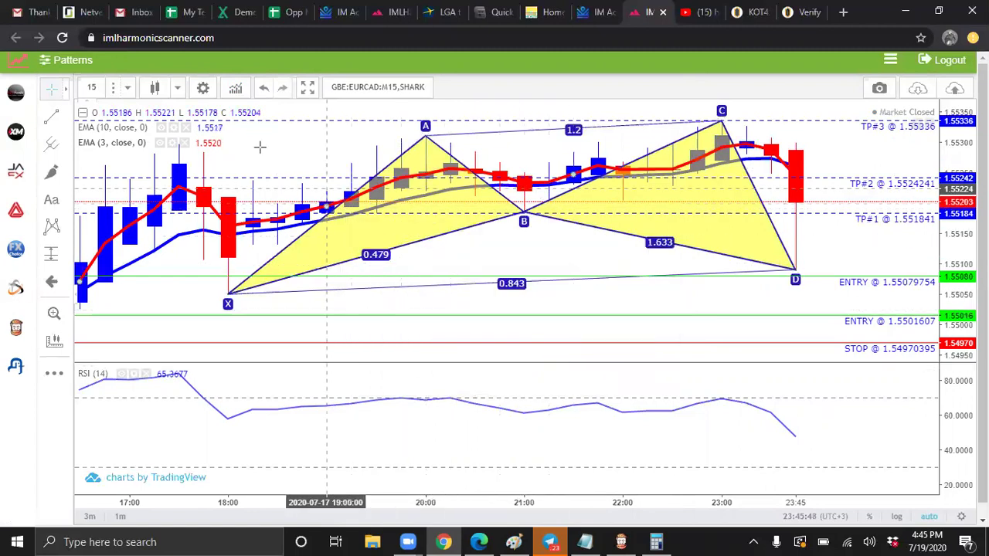
# Add Ichimoku Cloud (9, 26, 52, 26) via an 'ich' search, then stretch the price scale.
pyautogui.click(236, 87)
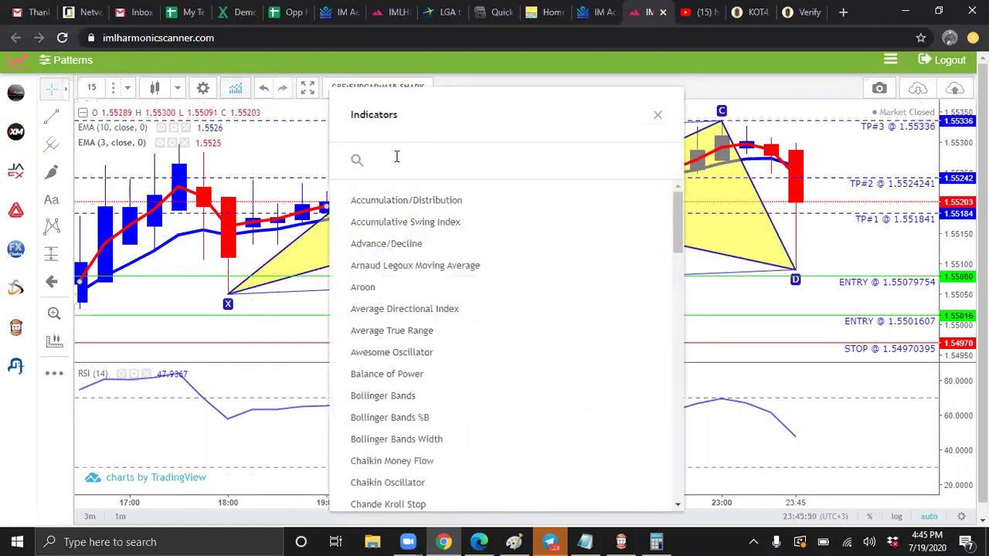
pyautogui.write('ich')
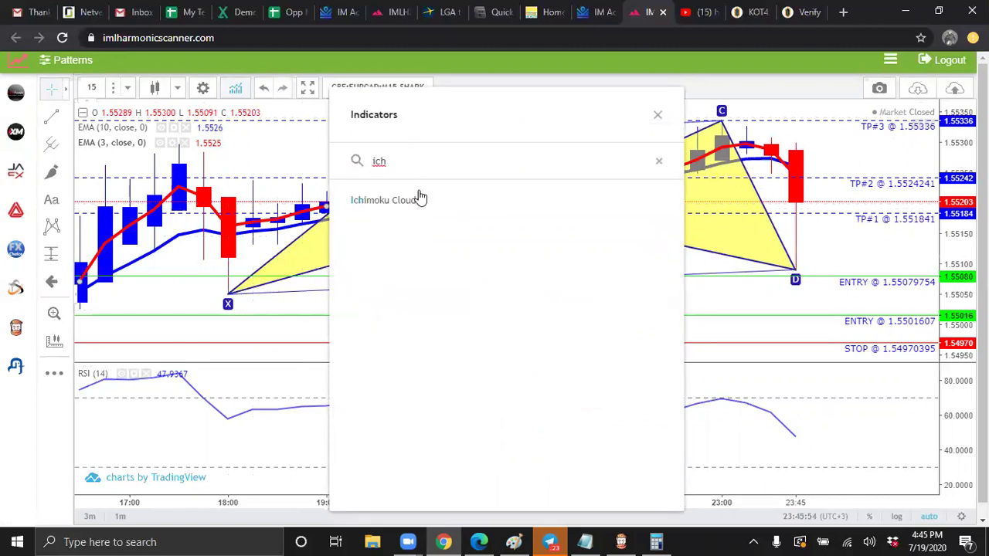
pyautogui.click(415, 204)
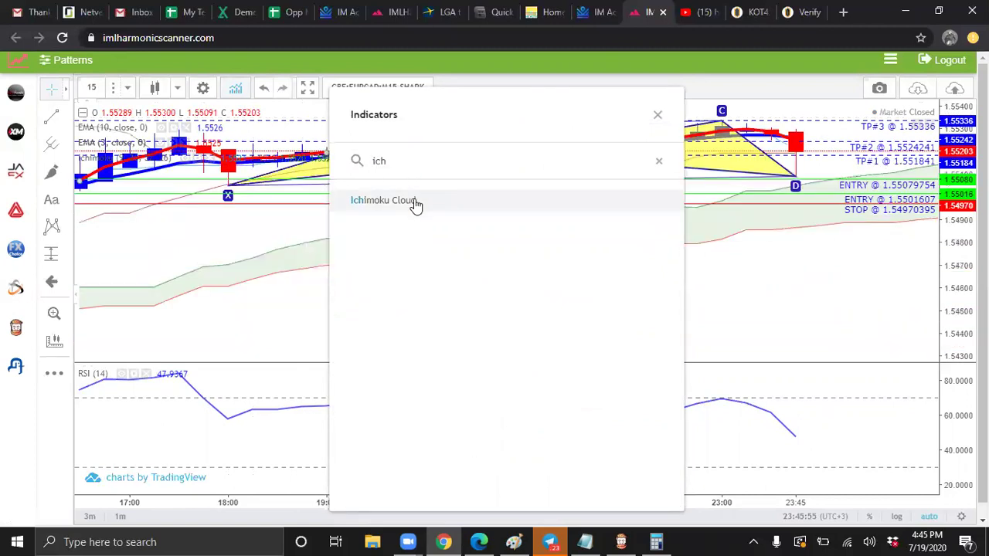
pyautogui.click(658, 115)
pyautogui.moveTo(302, 251); pyautogui.dragTo(479, 249)
pyautogui.moveTo(958, 330); pyautogui.dragTo(474, 206)
pyautogui.moveTo(433, 230); pyautogui.dragTo(468, 461)
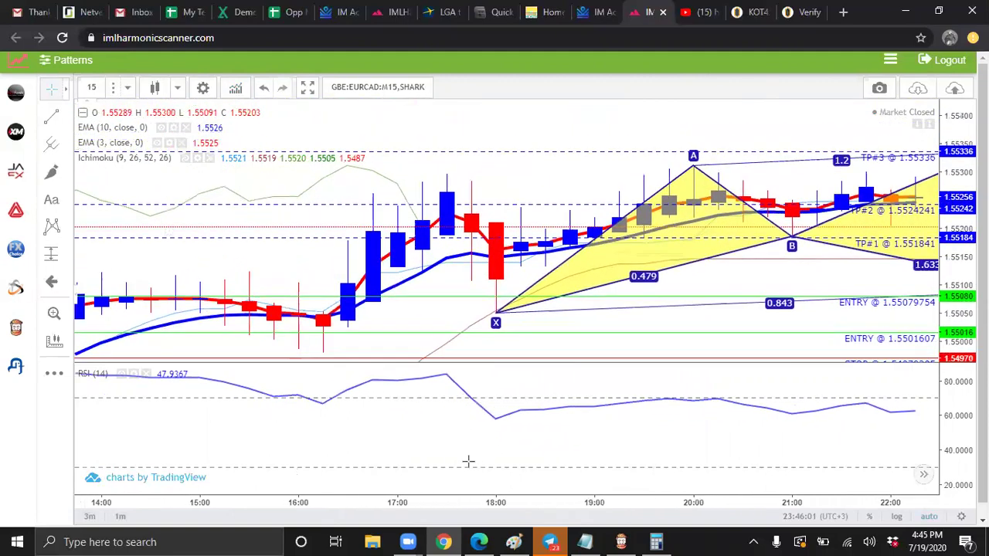
pyautogui.moveTo(441, 165)
pyautogui.mouseDown()
pyautogui.moveTo(452, 205)
pyautogui.moveTo(352, 221)
pyautogui.mouseUp()
# Untick the Ichimoku Conversion Line, Base Line and Lagging Span so only the cloud remains.
pyautogui.click(198, 160)
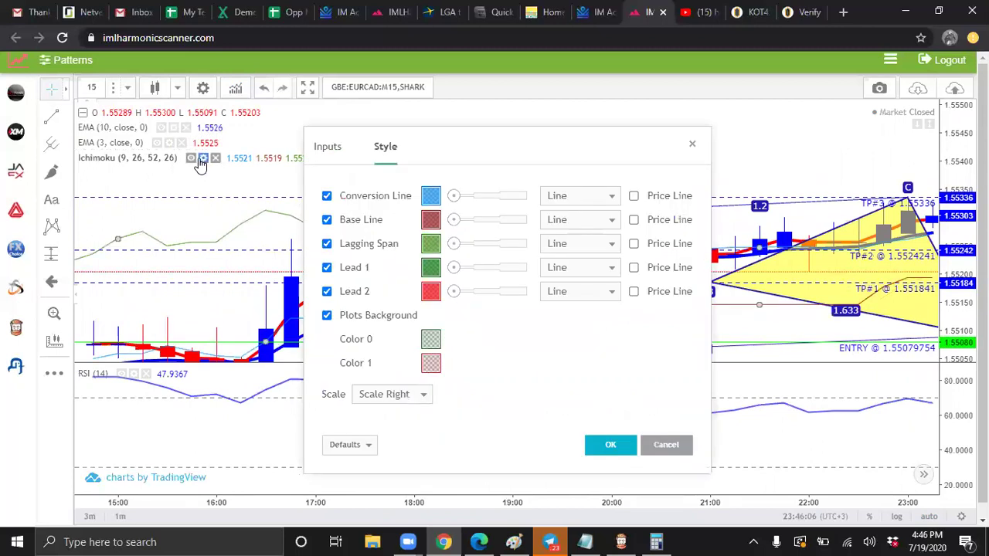
pyautogui.click(330, 148)
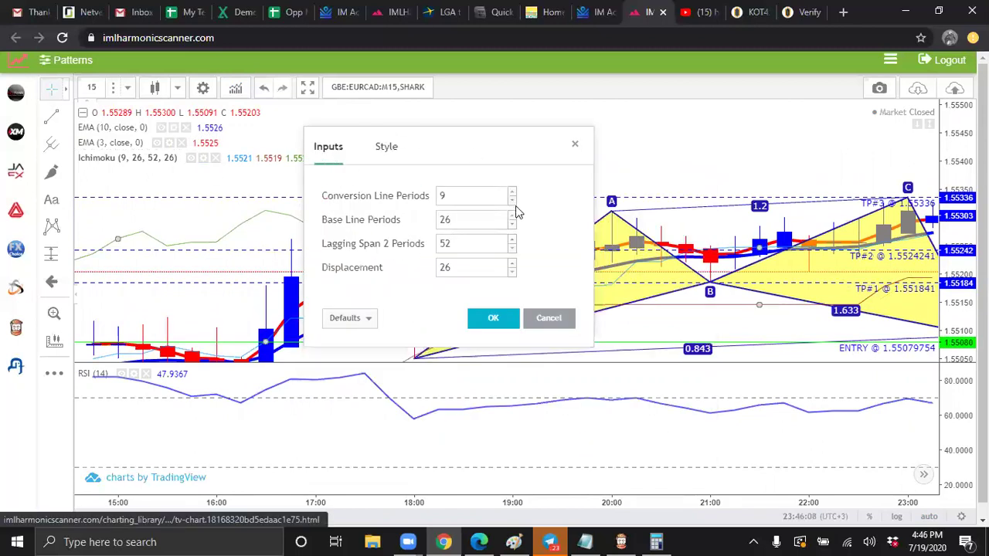
pyautogui.scroll(-3, 466, 206)
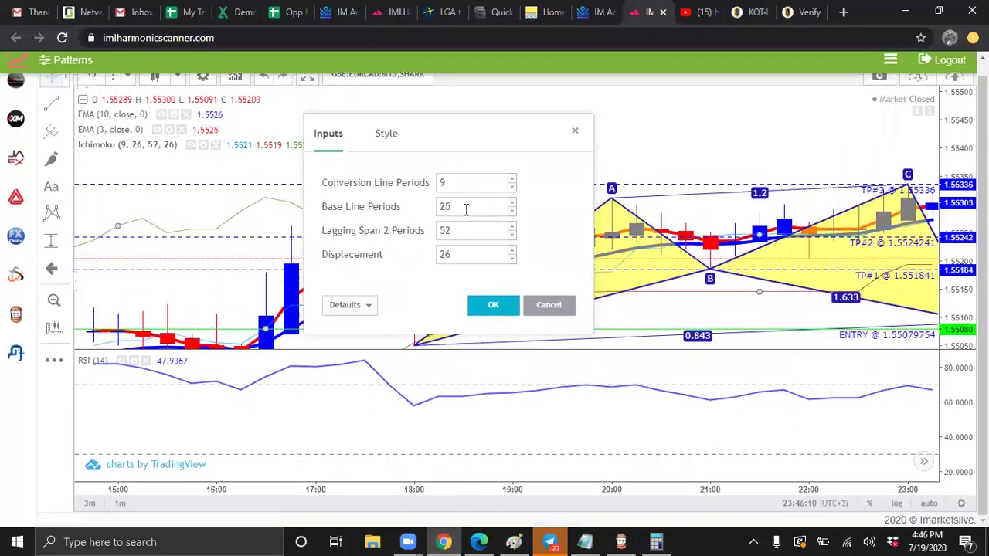
pyautogui.scroll(3, 466, 207)
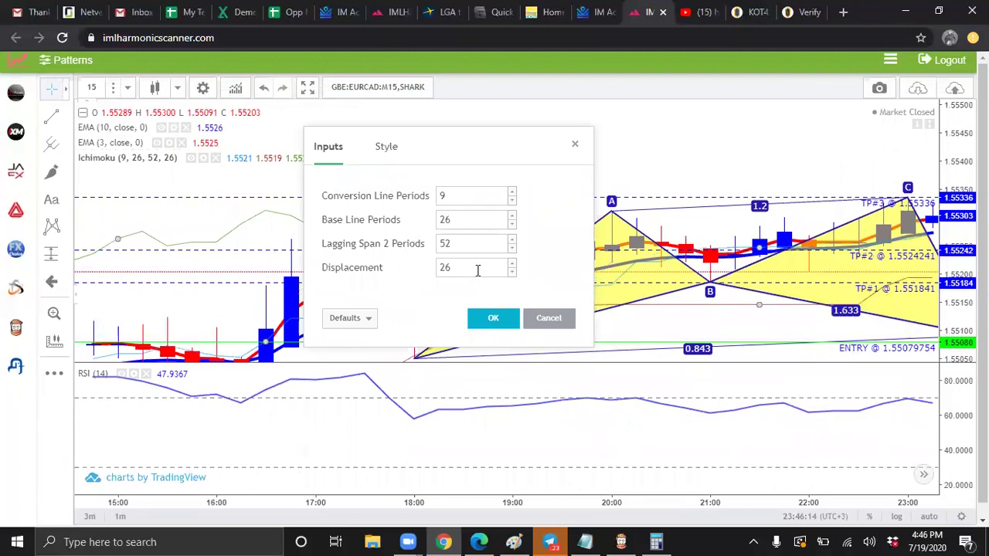
pyautogui.click(387, 147)
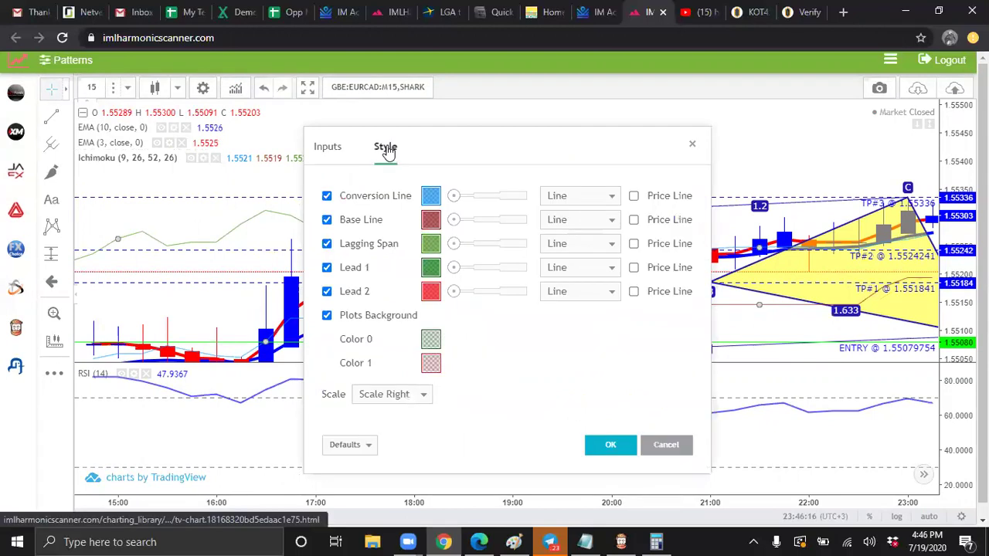
pyautogui.click(328, 196)
pyautogui.click(327, 221)
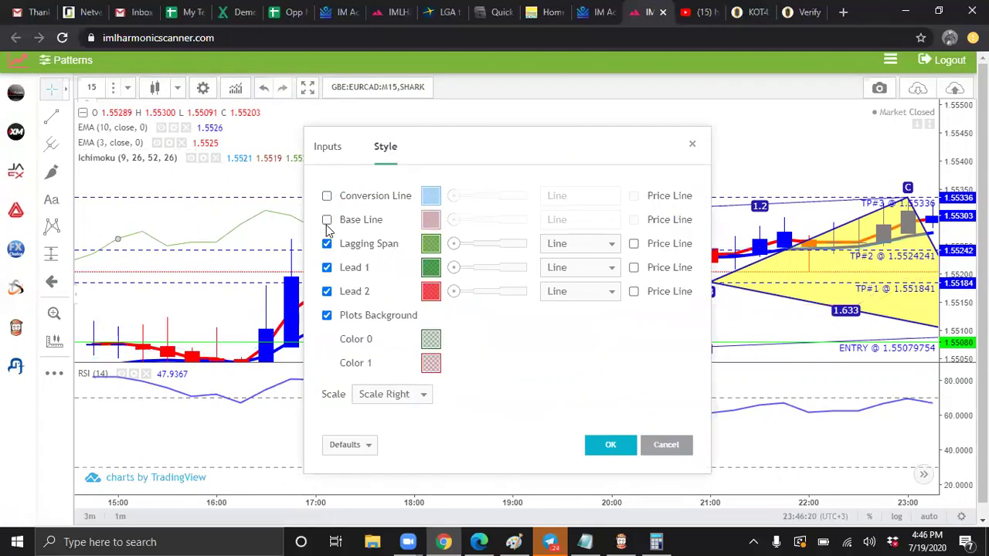
pyautogui.click(328, 244)
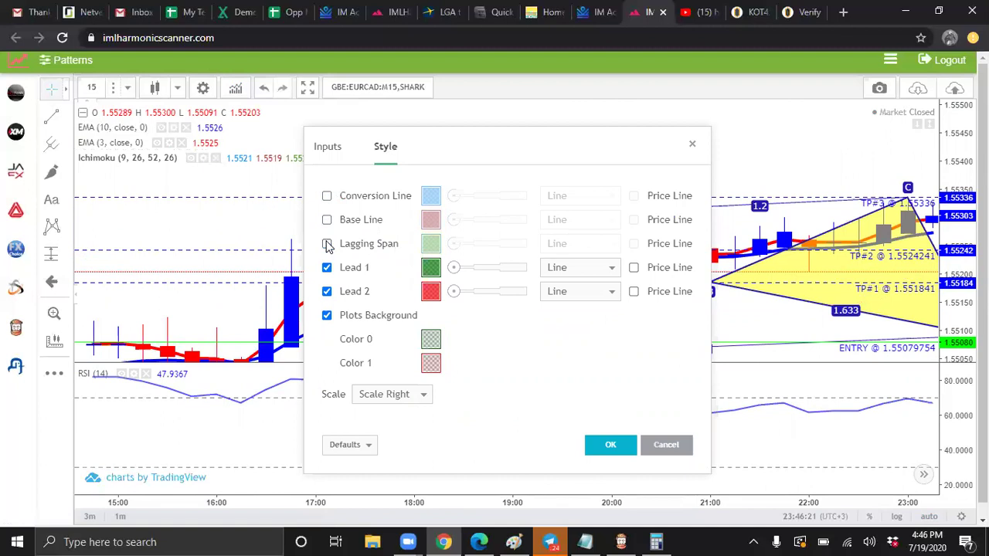
pyautogui.click(609, 445)
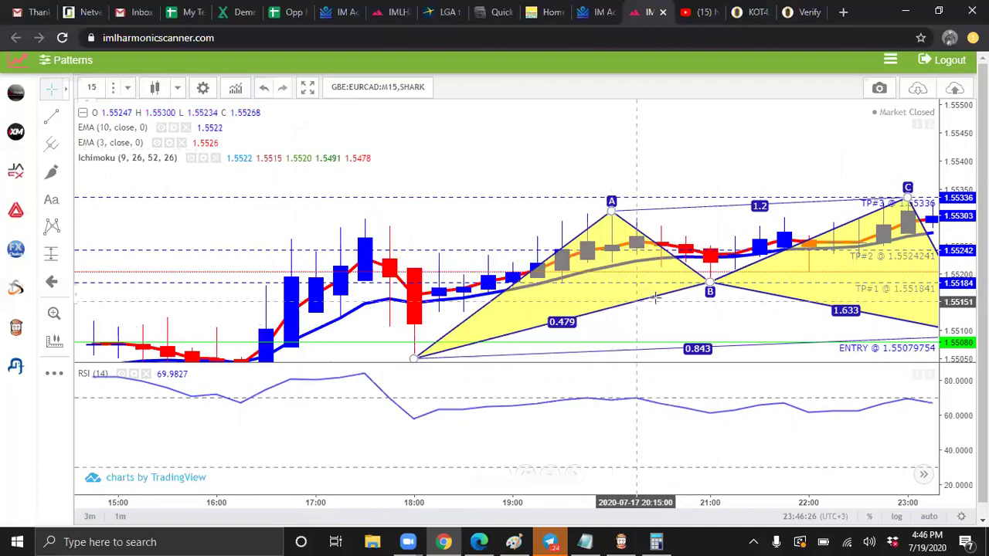
# Zoom out and pan so the harmonic pattern sits centred above the cloud.
pyautogui.moveTo(672, 299)
pyautogui.mouseDown()
pyautogui.moveTo(594, 252)
pyautogui.moveTo(358, 160)
pyautogui.moveTo(286, 174)
pyautogui.mouseUp()
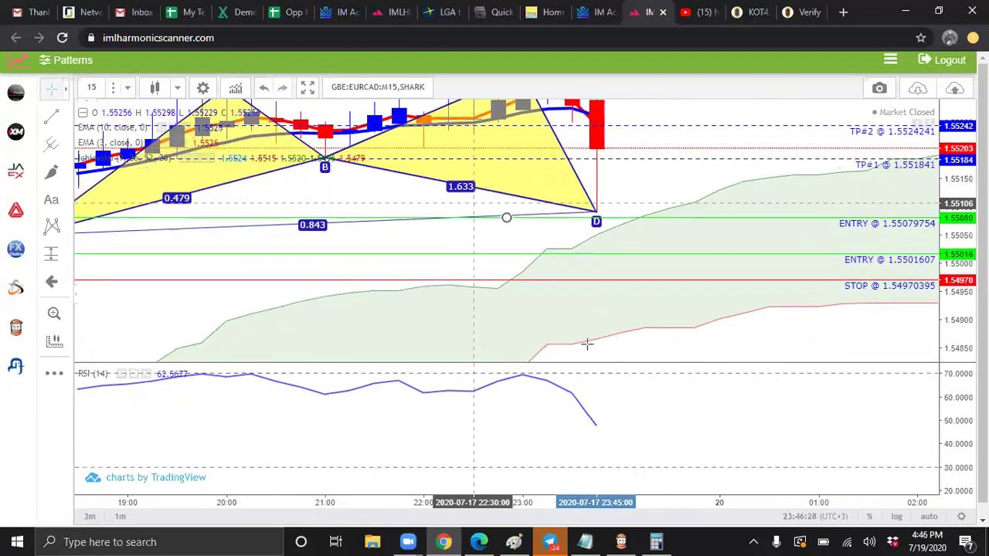
pyautogui.click(500, 480)
pyautogui.scroll(-3, 517, 402)
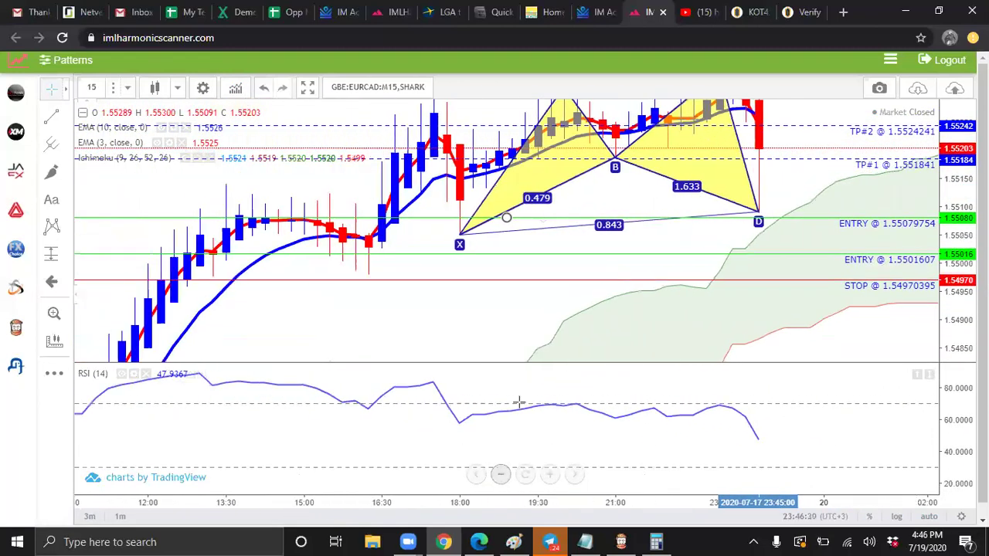
pyautogui.moveTo(523, 220); pyautogui.dragTo(210, 287)
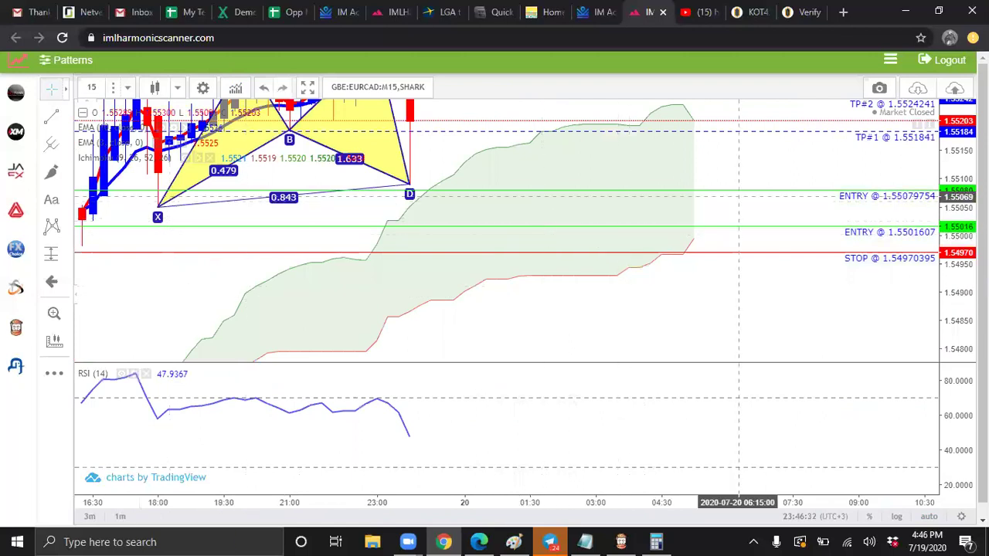
pyautogui.moveTo(515, 219); pyautogui.dragTo(708, 307)
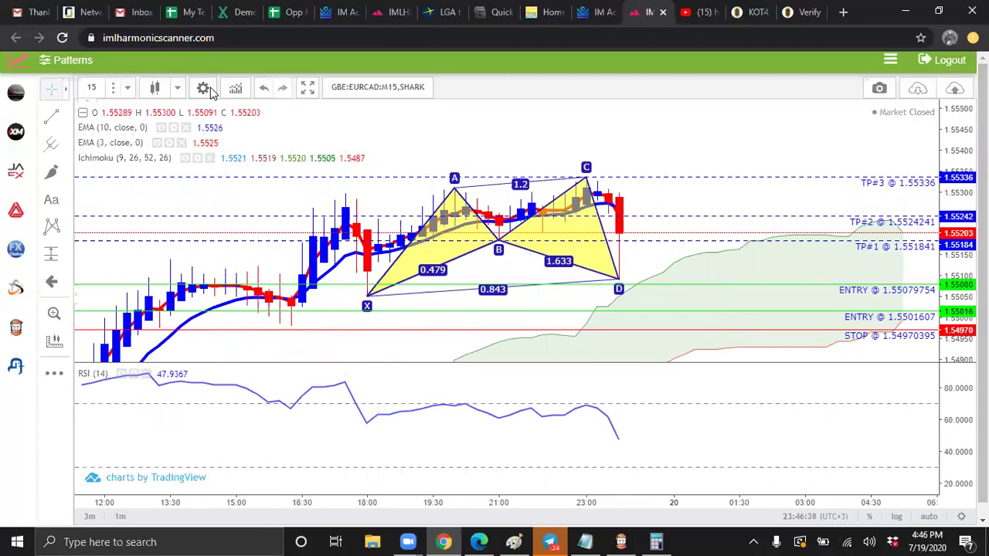
pyautogui.click(235, 87)
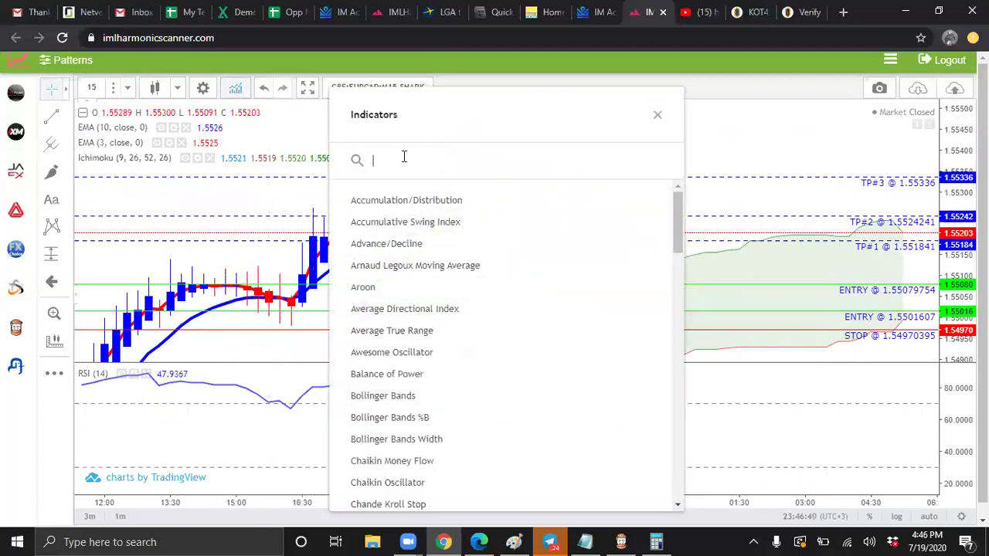
pyautogui.write('r')
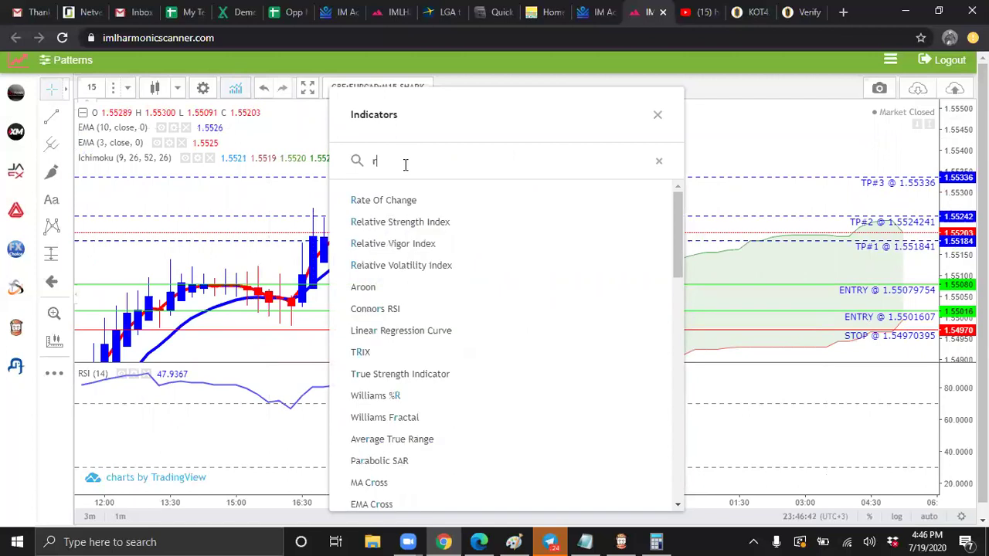
pyautogui.write('si')
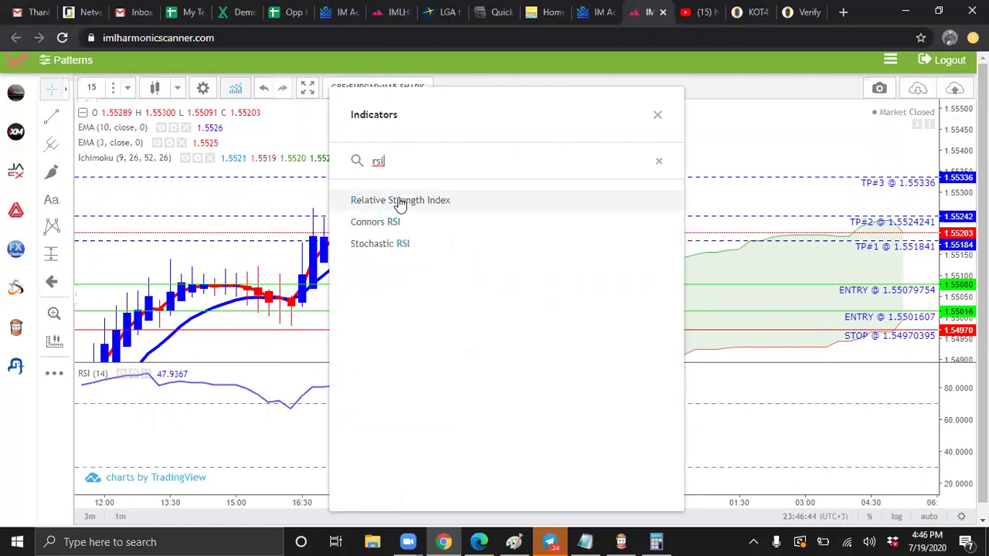
pyautogui.click(399, 205)
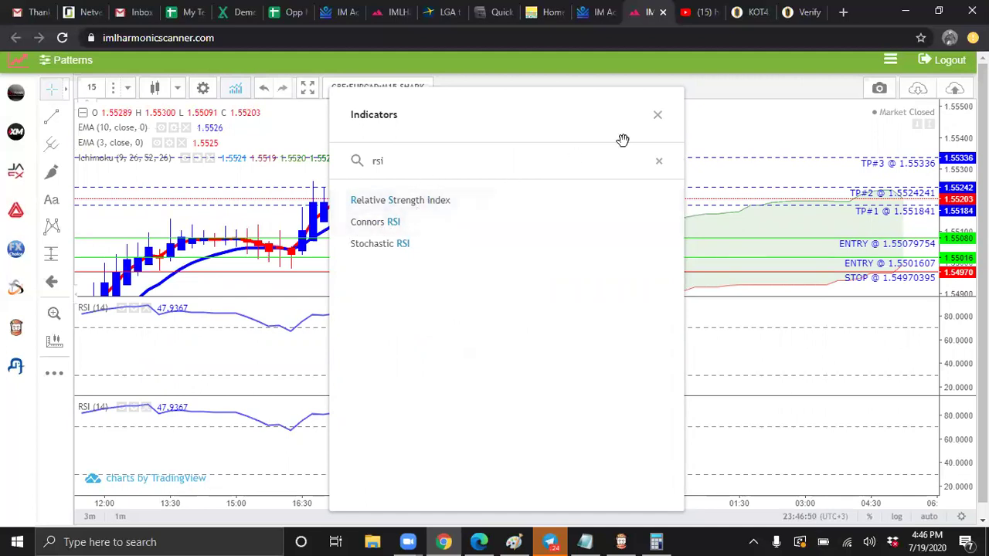
pyautogui.click(657, 116)
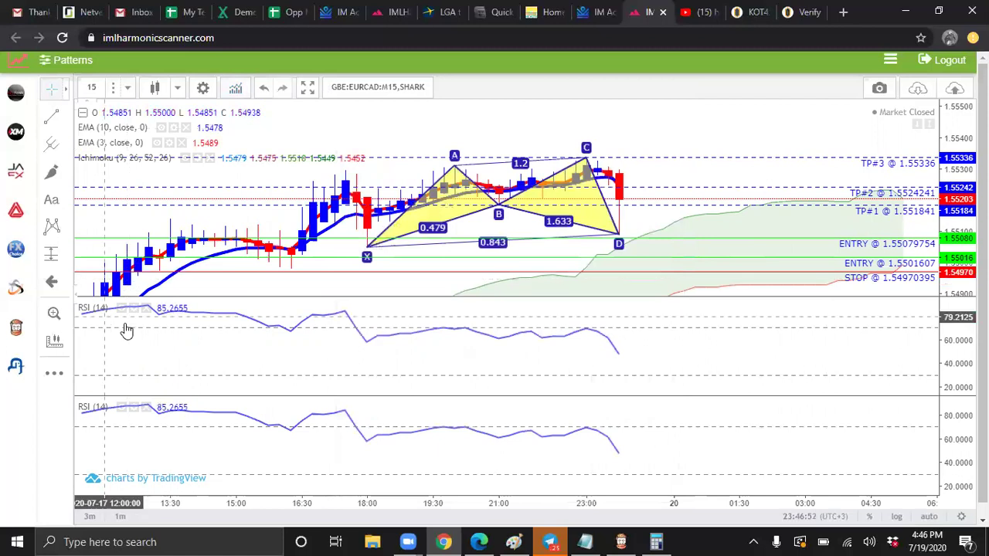
pyautogui.click(147, 308)
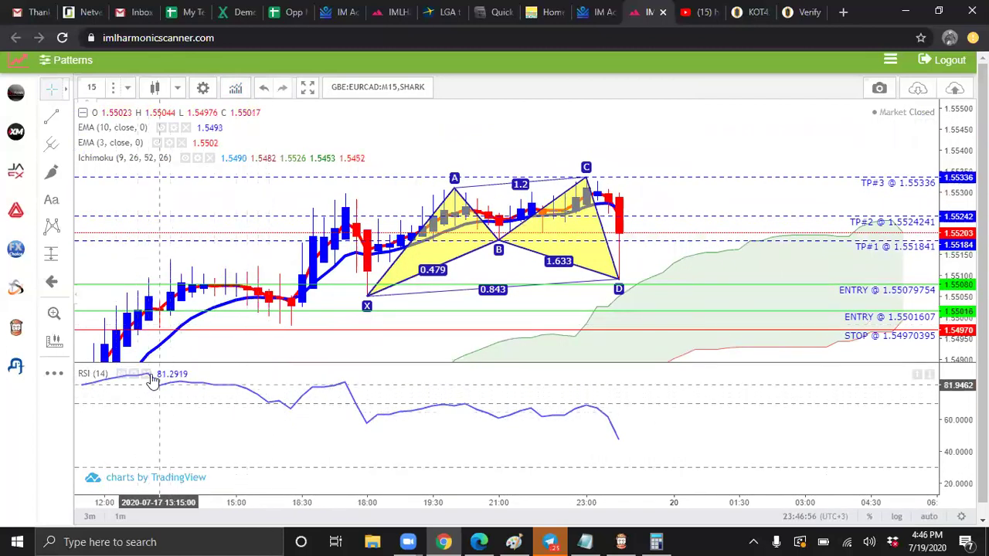
# Set the RSI length to 5.
pyautogui.click(132, 375)
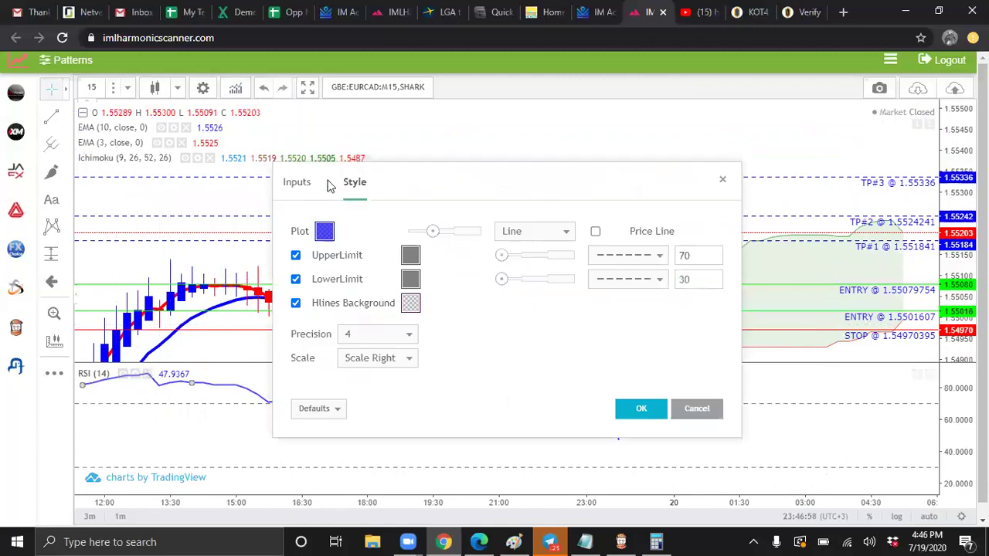
pyautogui.click(298, 183)
pyautogui.click(372, 234)
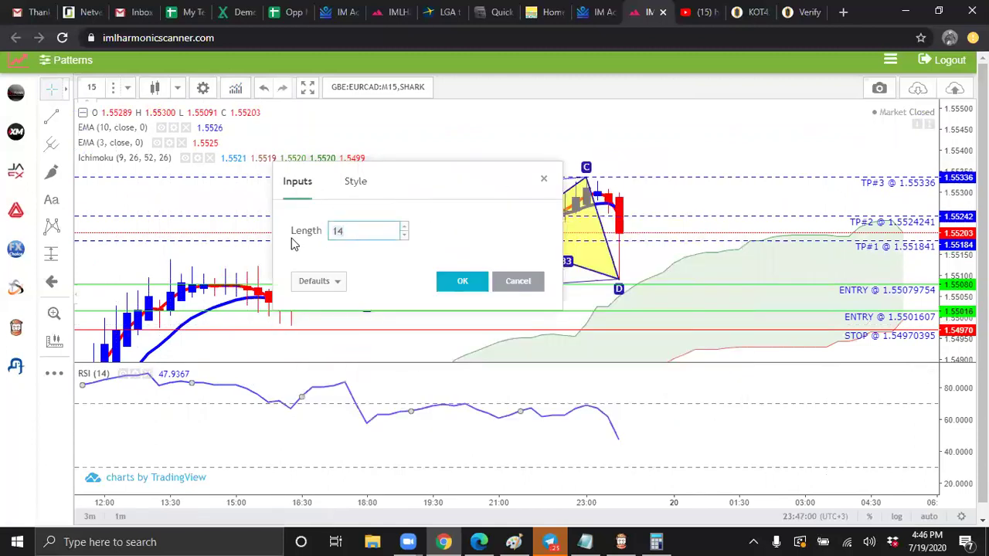
pyautogui.write('5')
# Make the RSI plot a fully opaque, thicker magenta line.
pyautogui.click(357, 186)
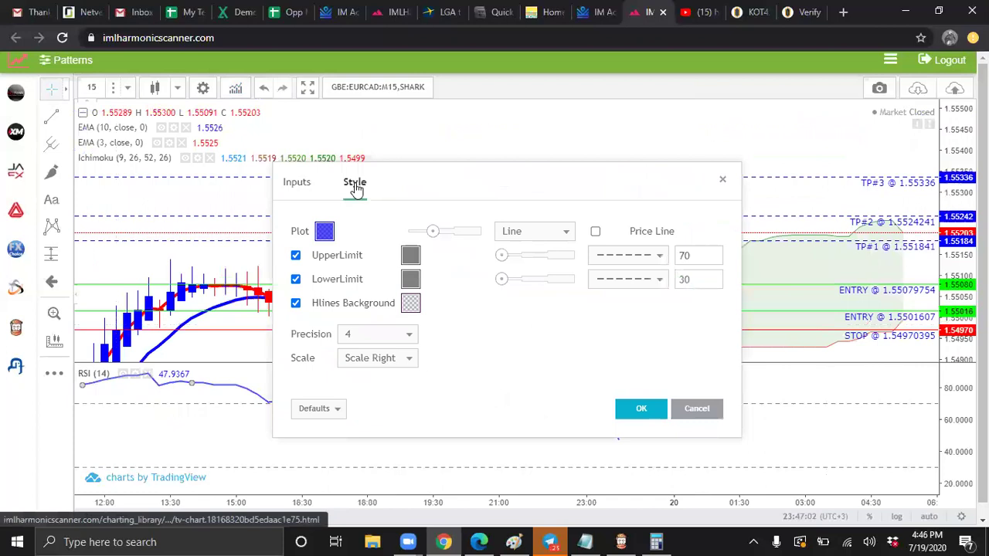
pyautogui.click(325, 233)
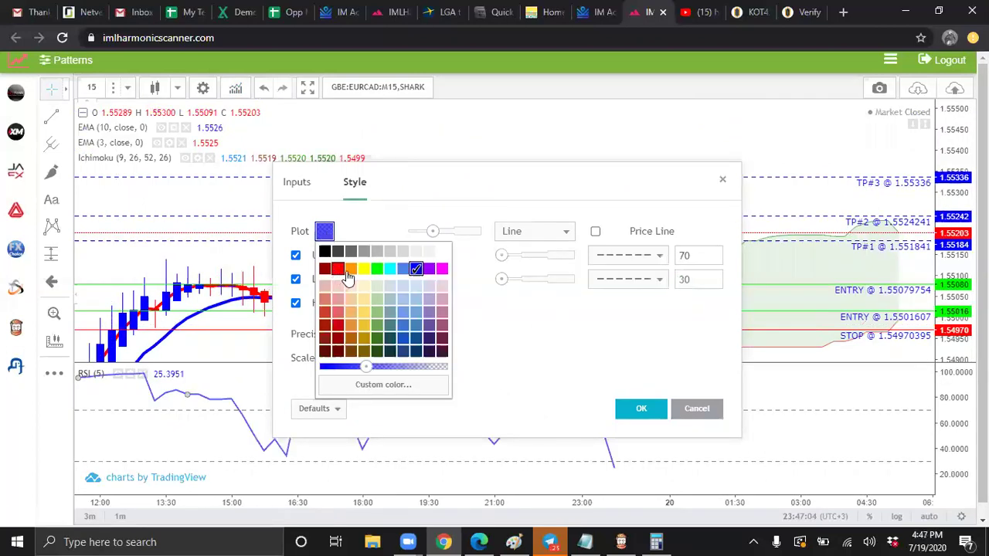
pyautogui.click(441, 270)
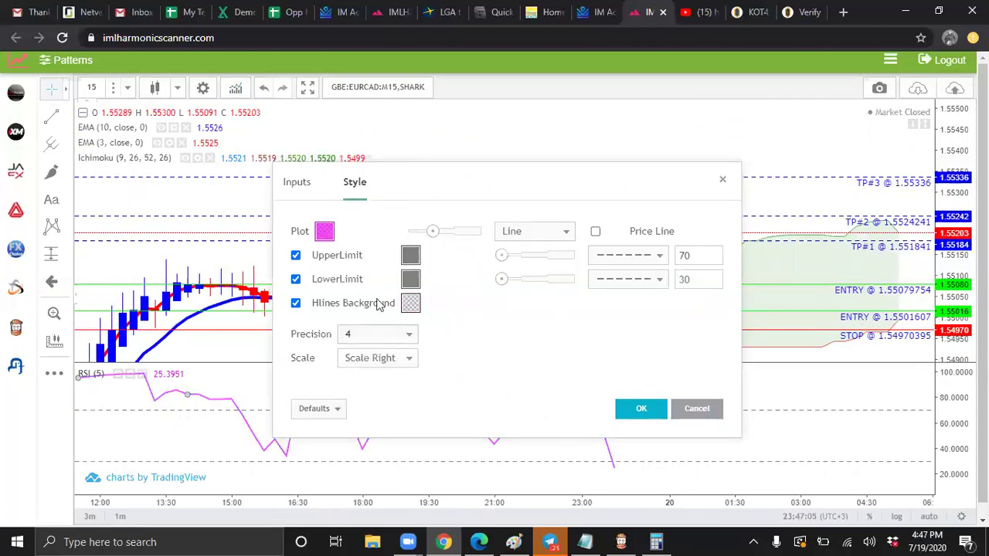
pyautogui.click(324, 233)
pyautogui.moveTo(360, 367); pyautogui.dragTo(317, 375)
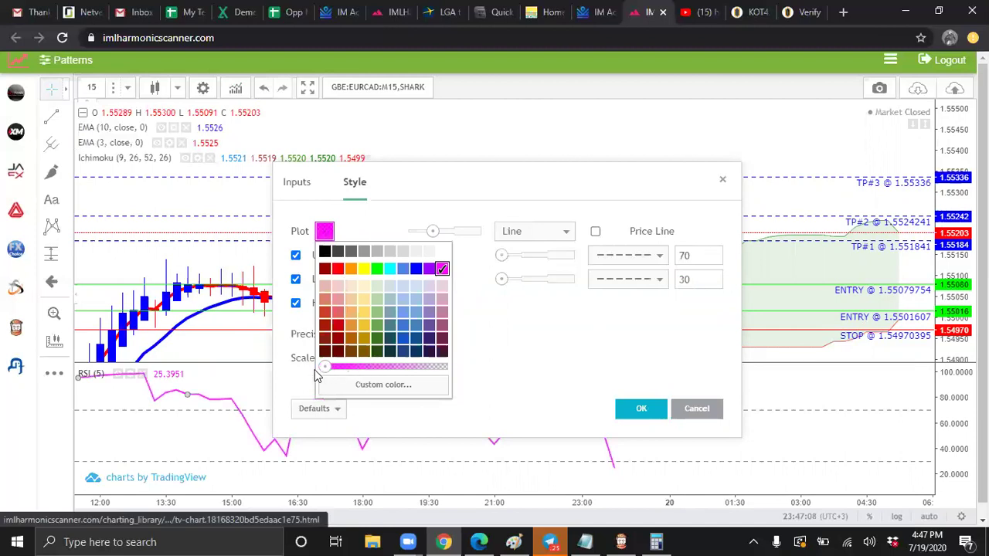
pyautogui.click(488, 324)
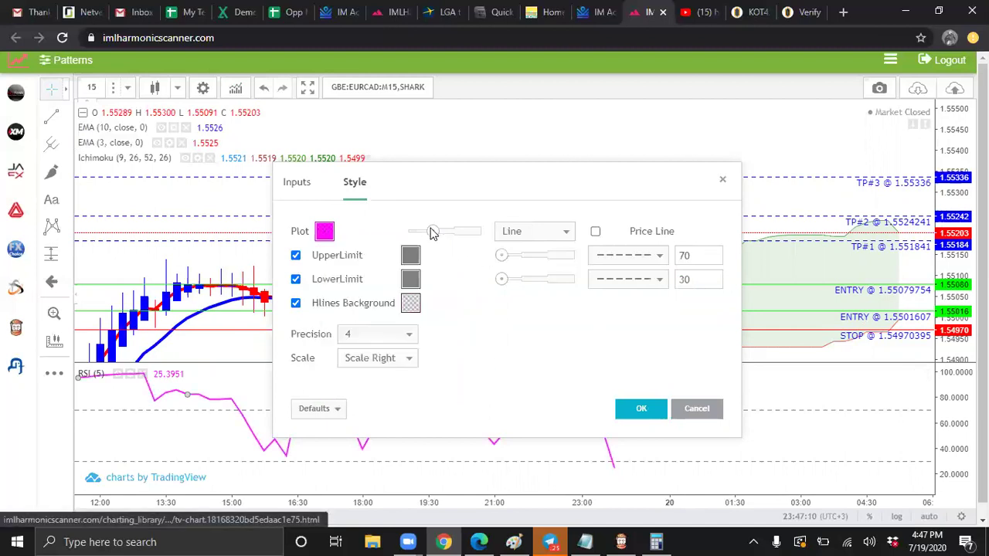
pyautogui.moveTo(431, 231); pyautogui.dragTo(486, 234)
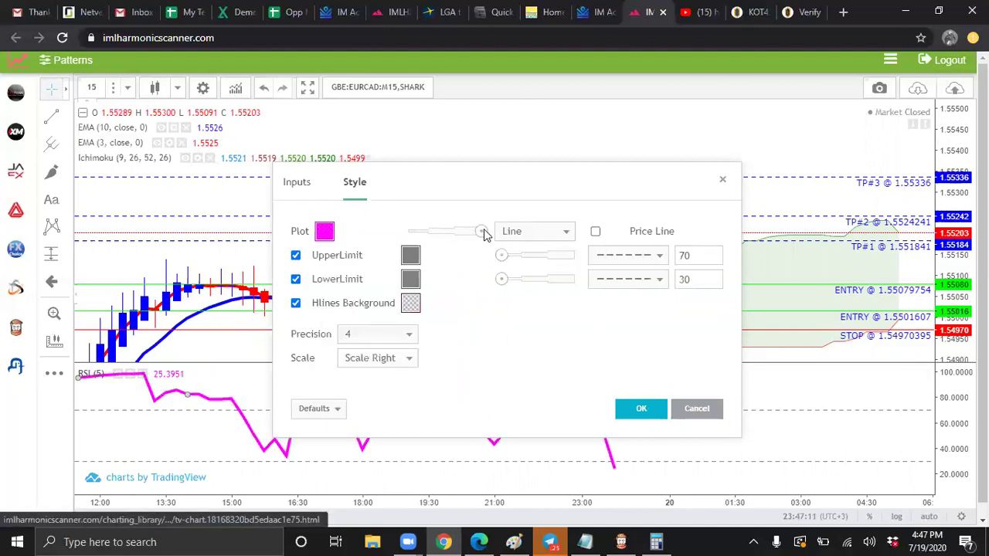
# Hide the lower level and background shading, make the 50 level solid black, and apply.
pyautogui.click(296, 281)
pyautogui.click(296, 305)
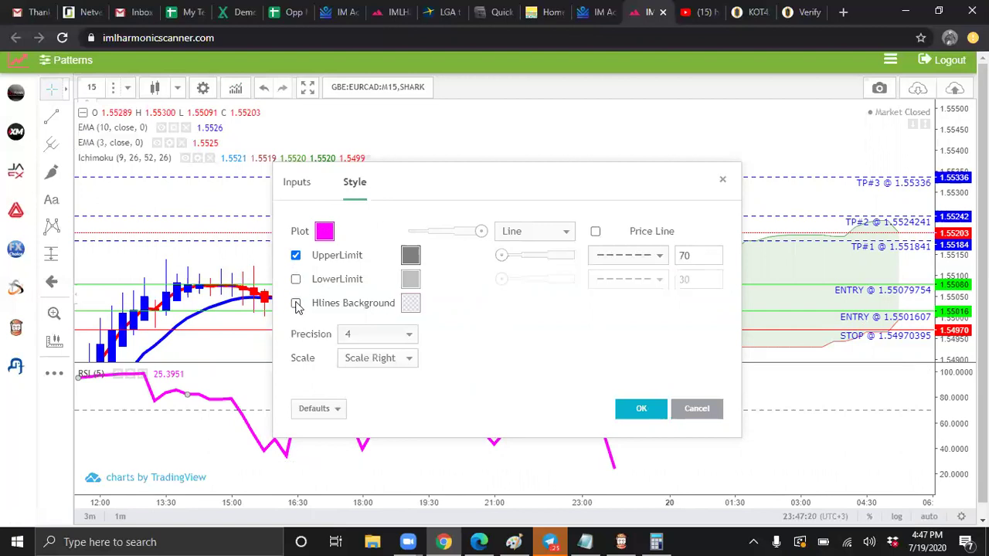
pyautogui.click(411, 257)
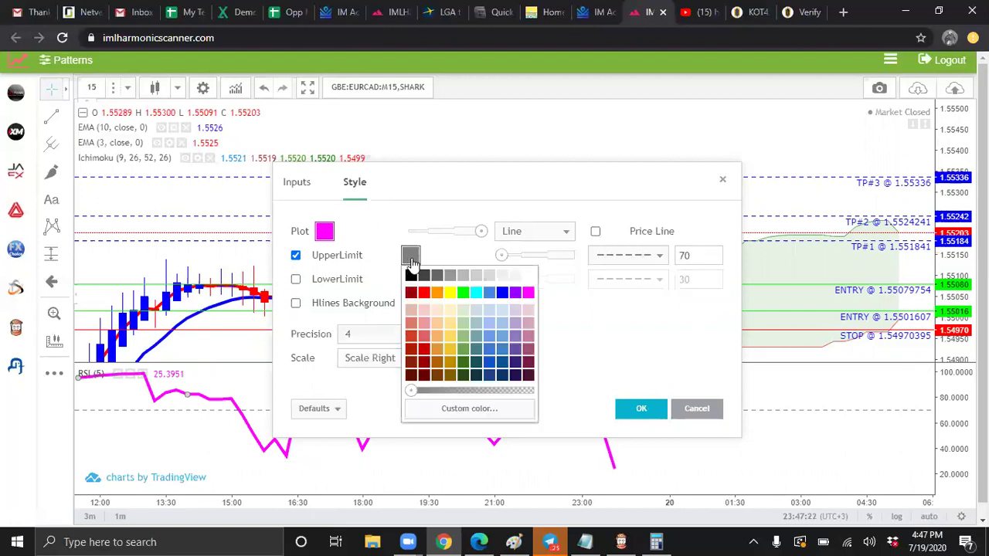
pyautogui.click(411, 276)
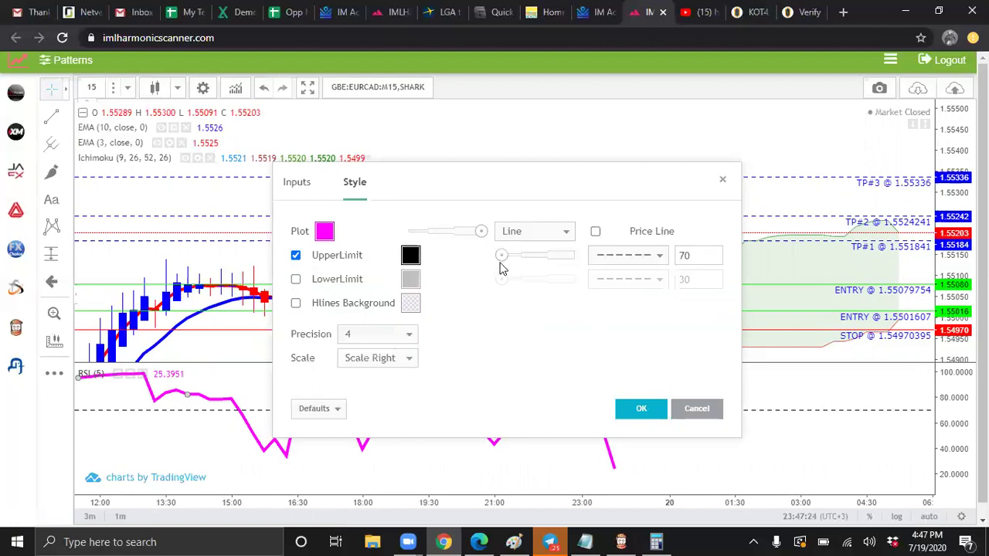
pyautogui.moveTo(501, 258); pyautogui.dragTo(579, 259)
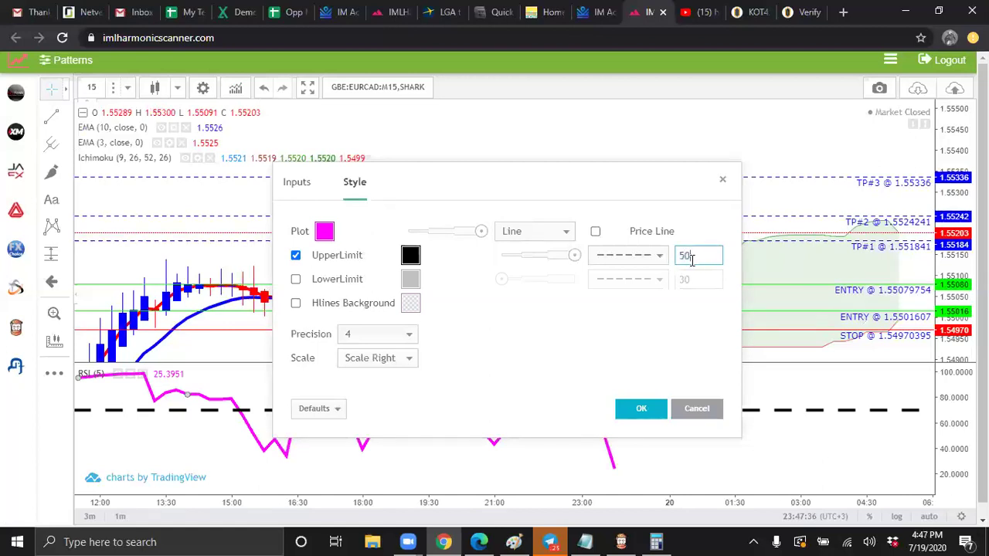
pyautogui.click(638, 411)
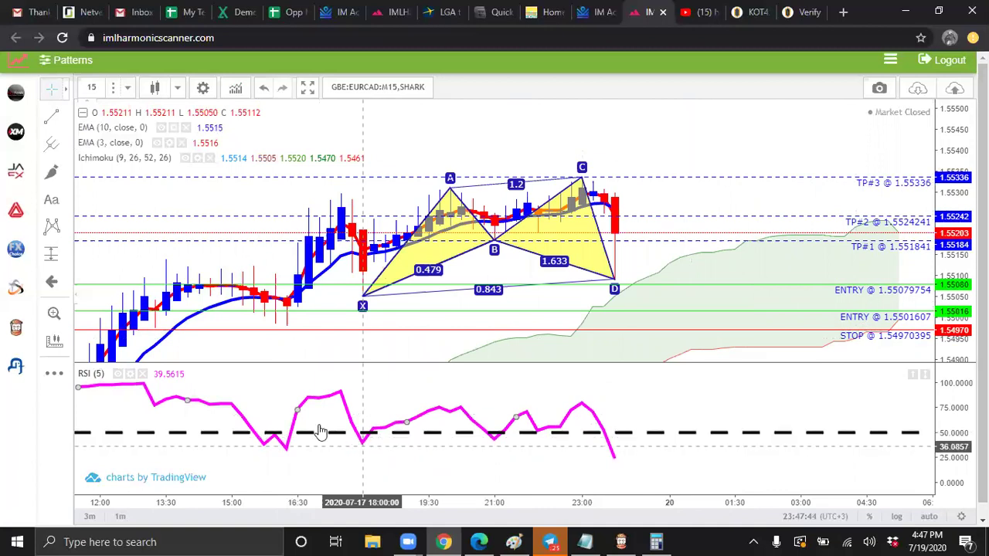
# Add the Money Flow indicator via a 'mon' search and change its length from 14 to 5.
pyautogui.click(235, 89)
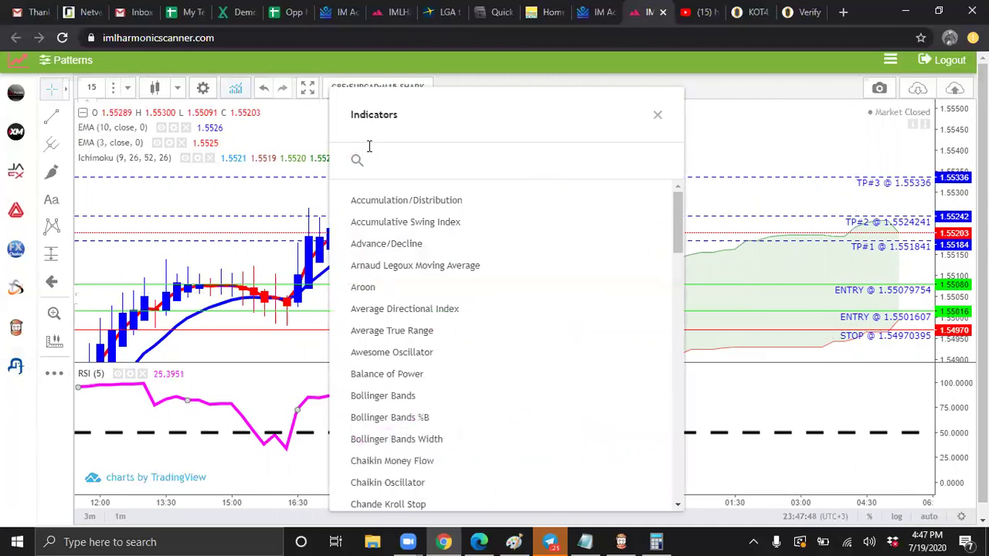
pyautogui.write('money')
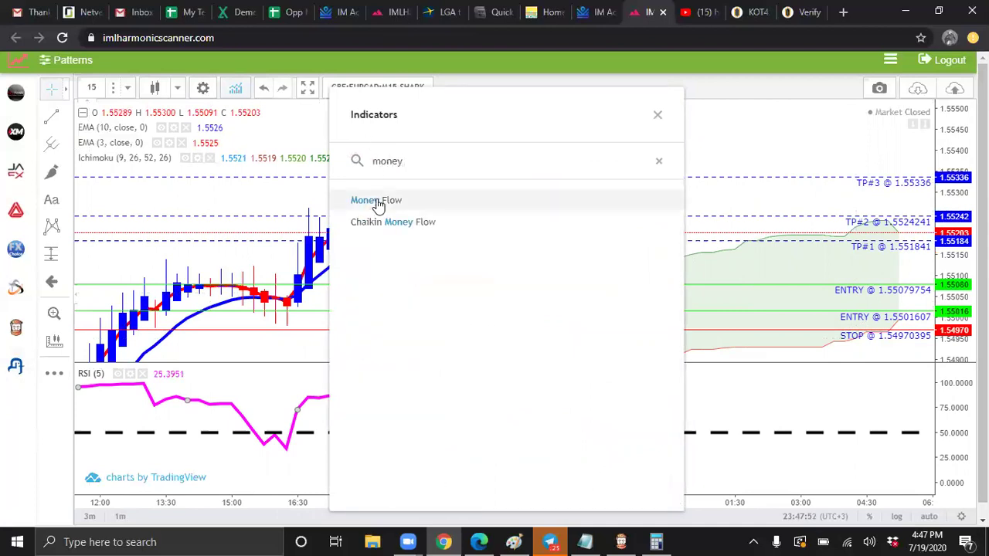
pyautogui.click(376, 203)
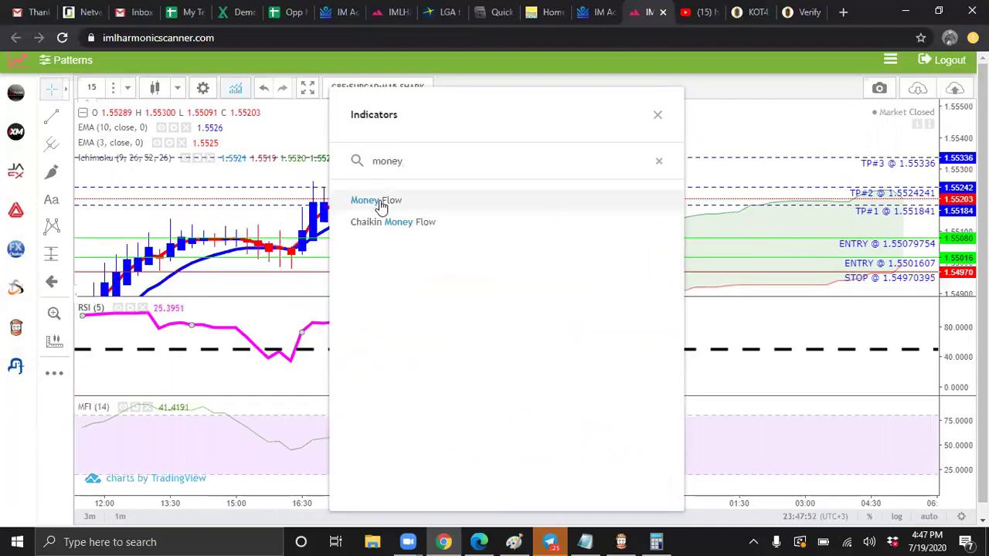
pyautogui.click(657, 118)
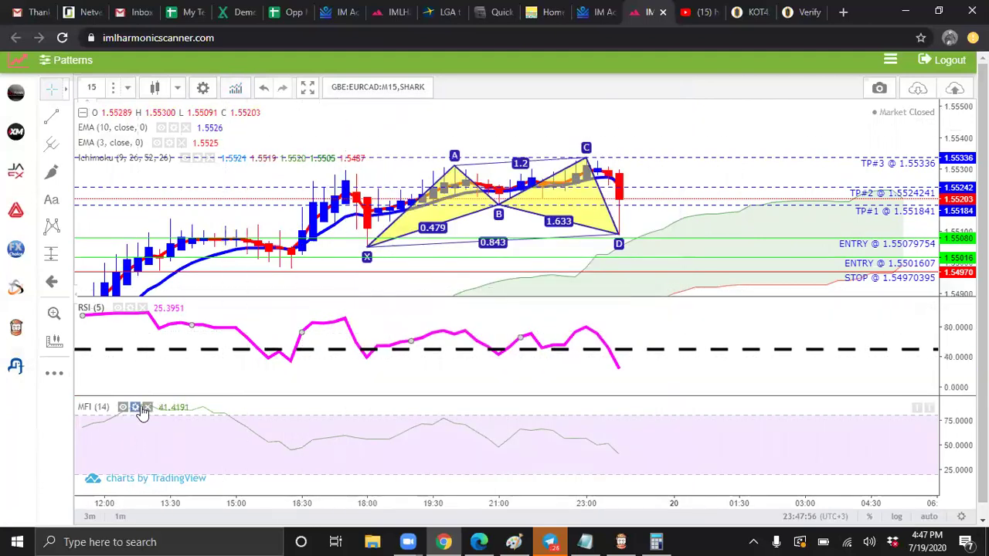
pyautogui.click(135, 408)
pyautogui.click(294, 194)
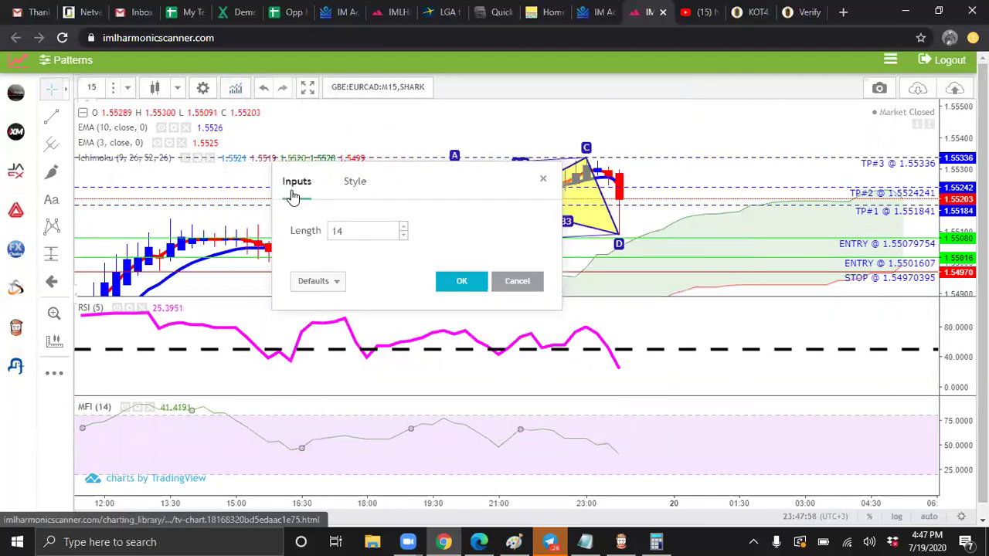
pyautogui.doubleClick(338, 231)
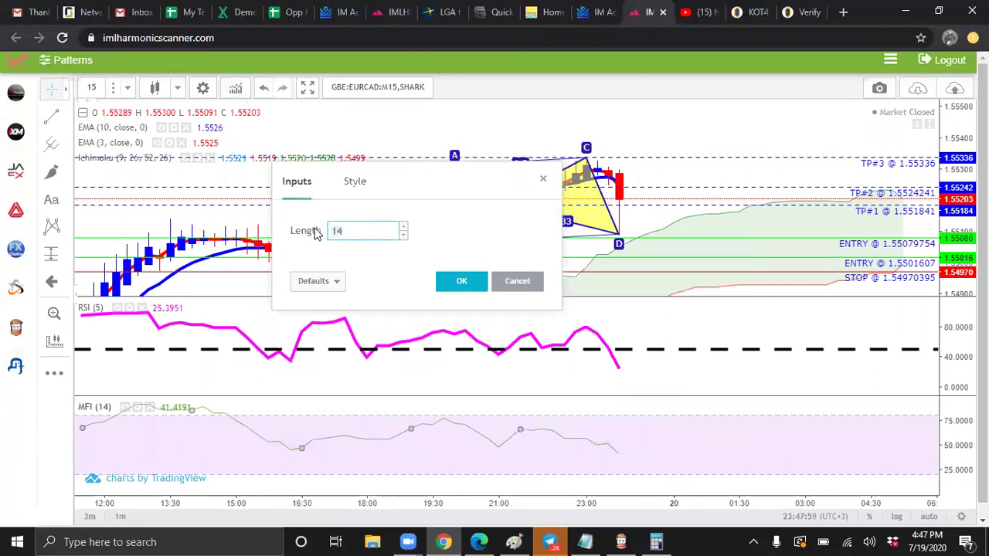
# Make the MFI line fully opaque yellow and thicker.
pyautogui.click(353, 181)
pyautogui.click(324, 230)
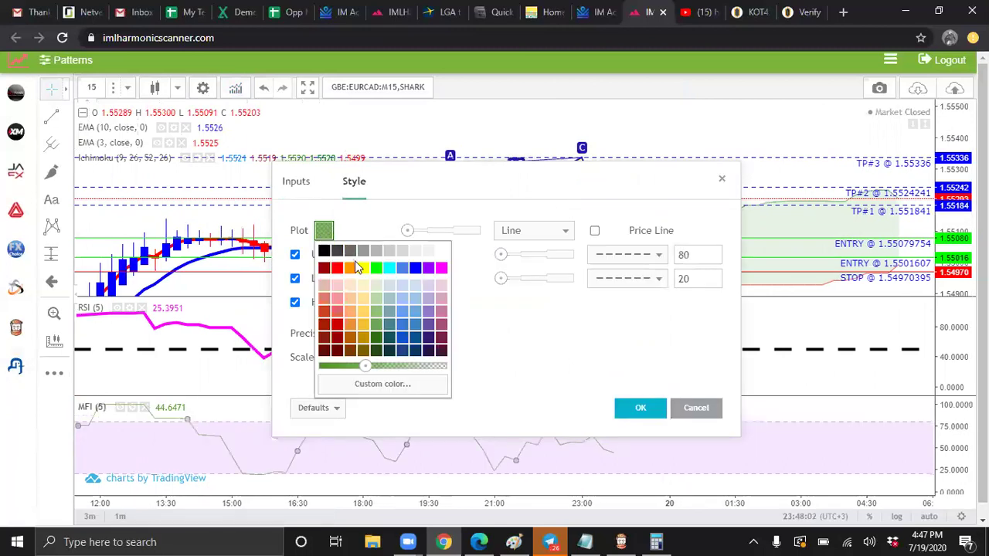
pyautogui.click(362, 268)
pyautogui.click(324, 231)
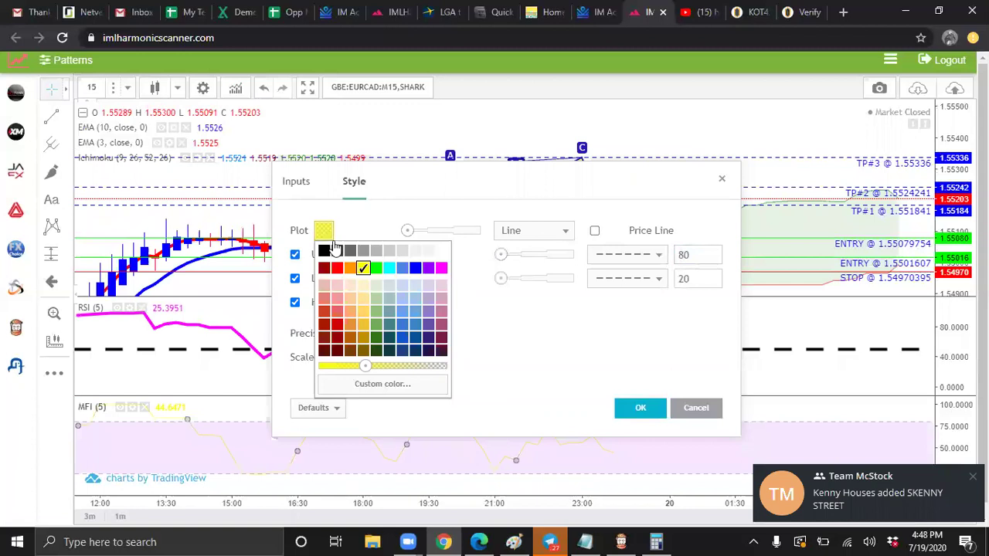
pyautogui.click(370, 365)
pyautogui.moveTo(367, 369); pyautogui.dragTo(337, 369)
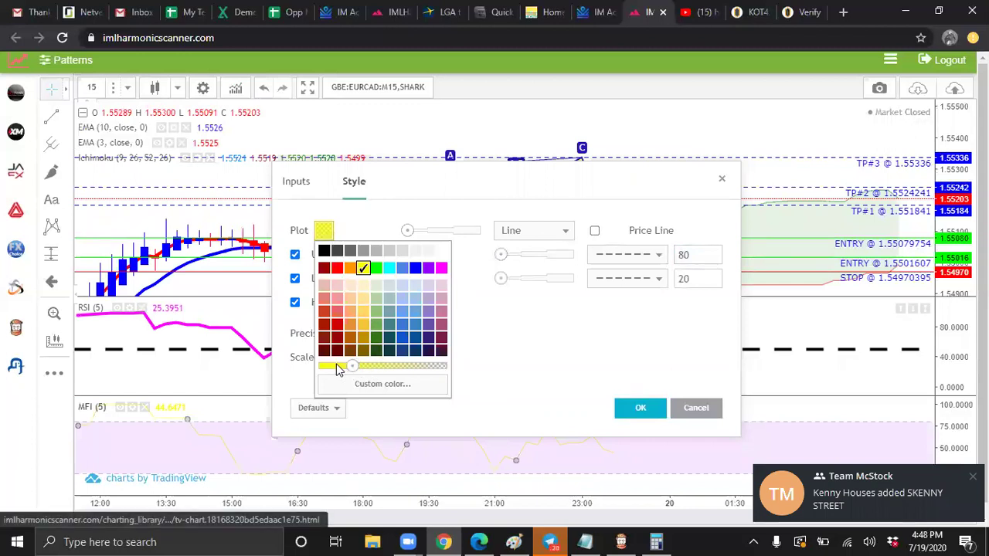
pyautogui.click(401, 229)
pyautogui.moveTo(406, 230); pyautogui.dragTo(479, 231)
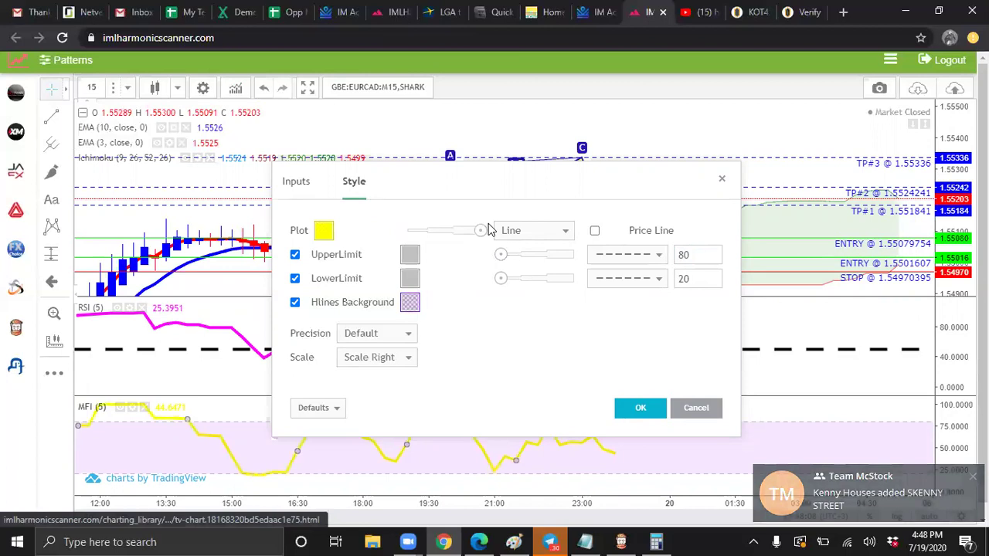
# Turn off the MFI upper and lower level lines and apply.
pyautogui.click(296, 257)
pyautogui.click(295, 280)
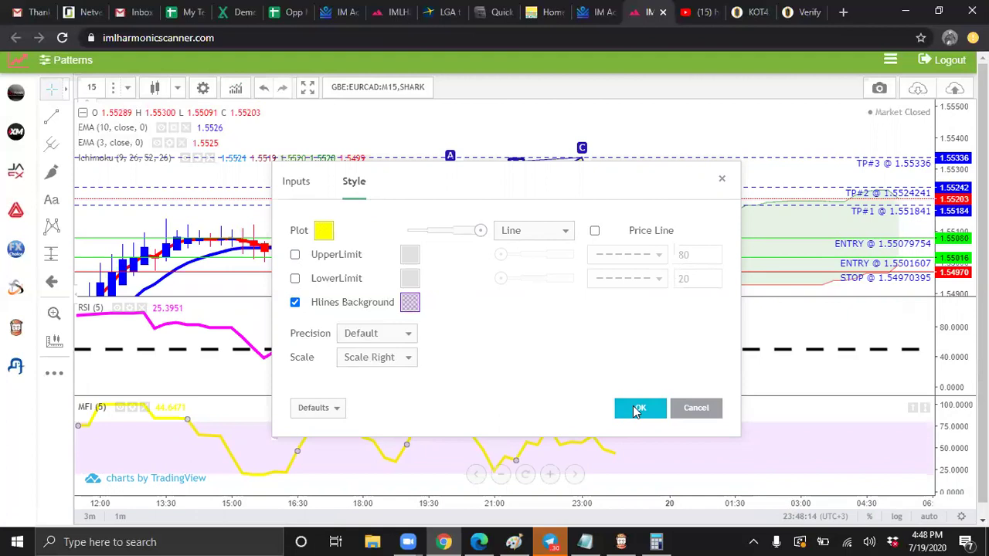
pyautogui.click(636, 409)
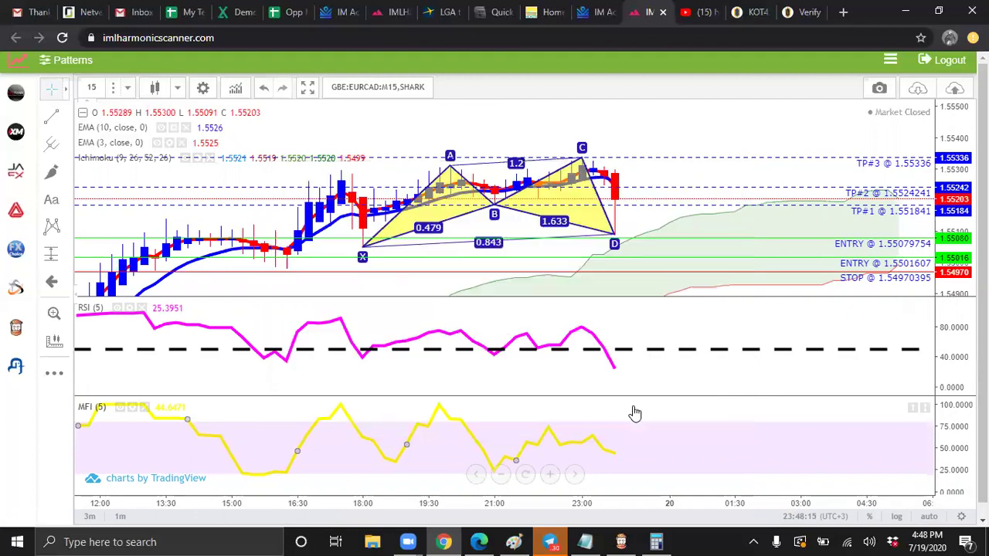
# Drag the yellow MFI (5) line up into the magenta RSI (5) pane.
pyautogui.doubleClick(441, 418)
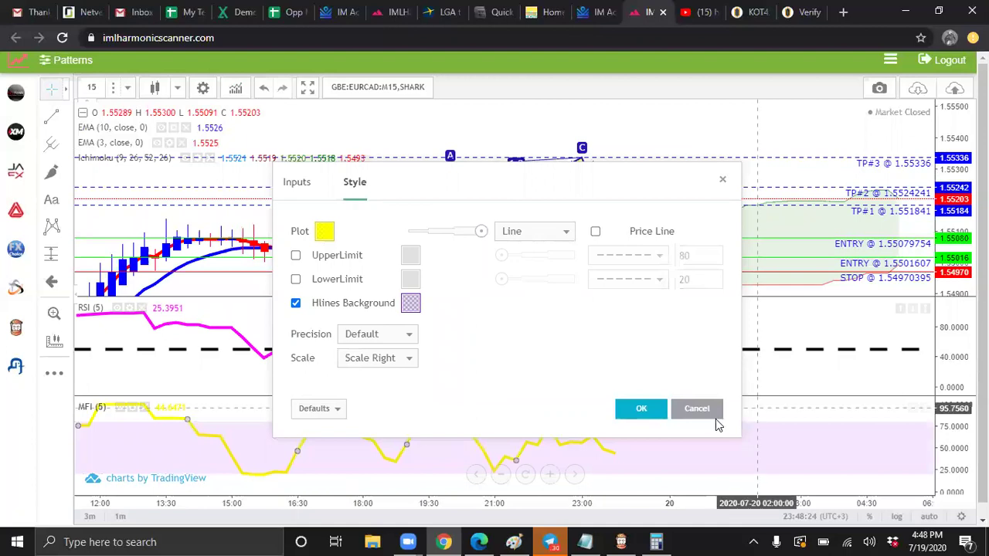
pyautogui.click(703, 413)
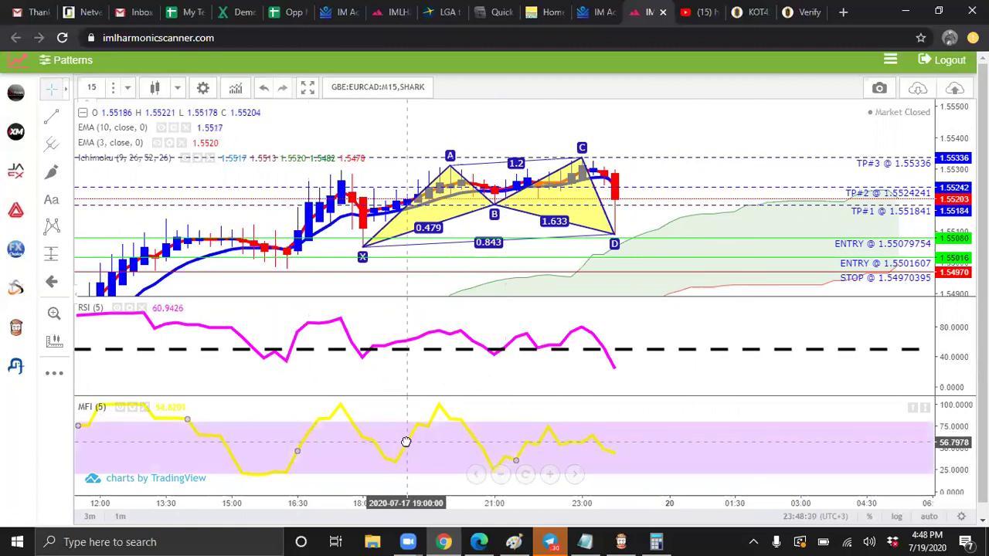
pyautogui.moveTo(406, 442); pyautogui.dragTo(414, 348)
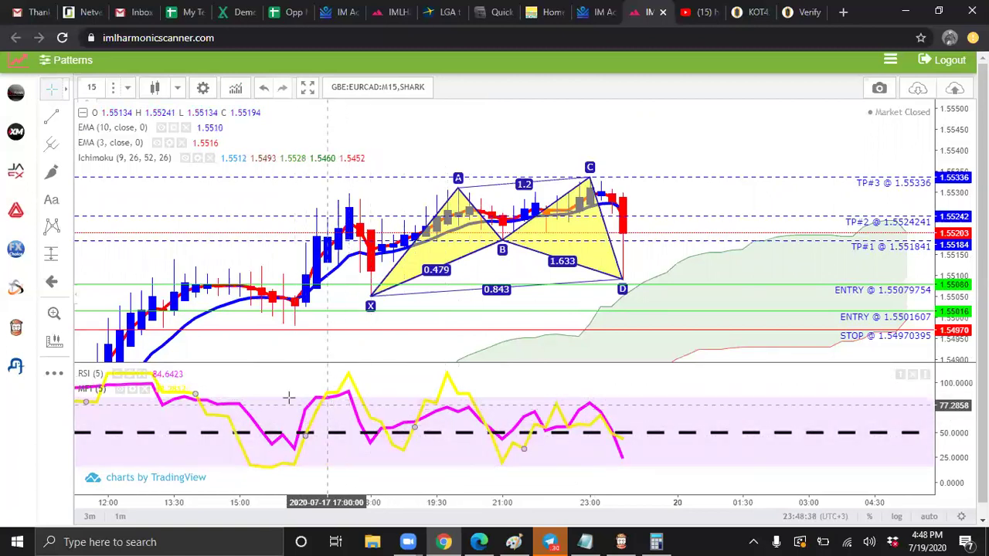
# Add the Momentum indicator and set its Length to 5.
pyautogui.click(236, 89)
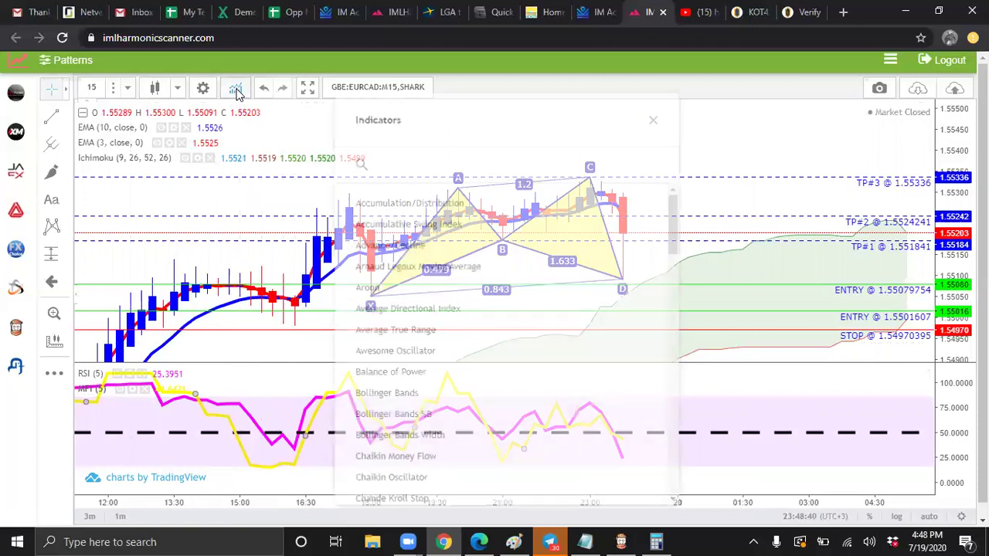
pyautogui.write('mom')
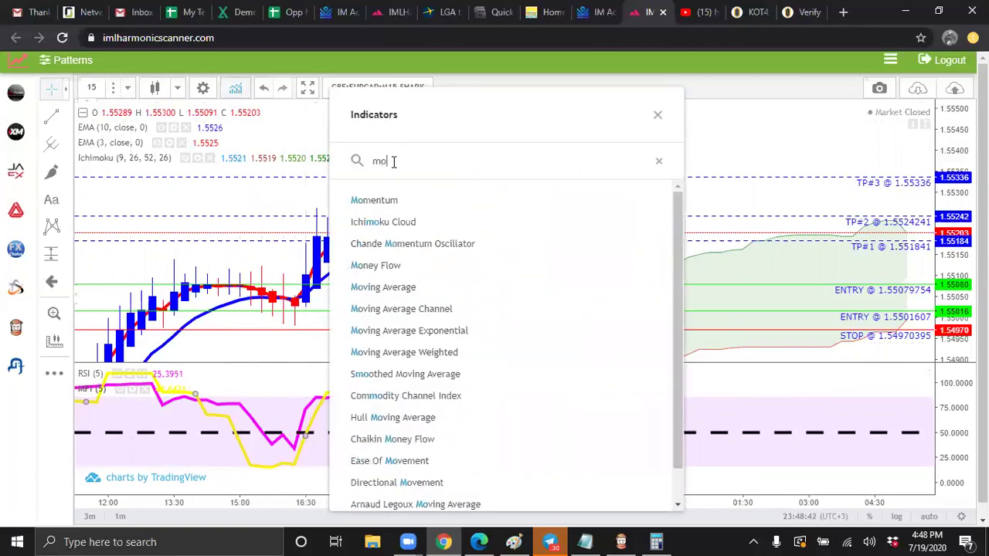
pyautogui.click(383, 200)
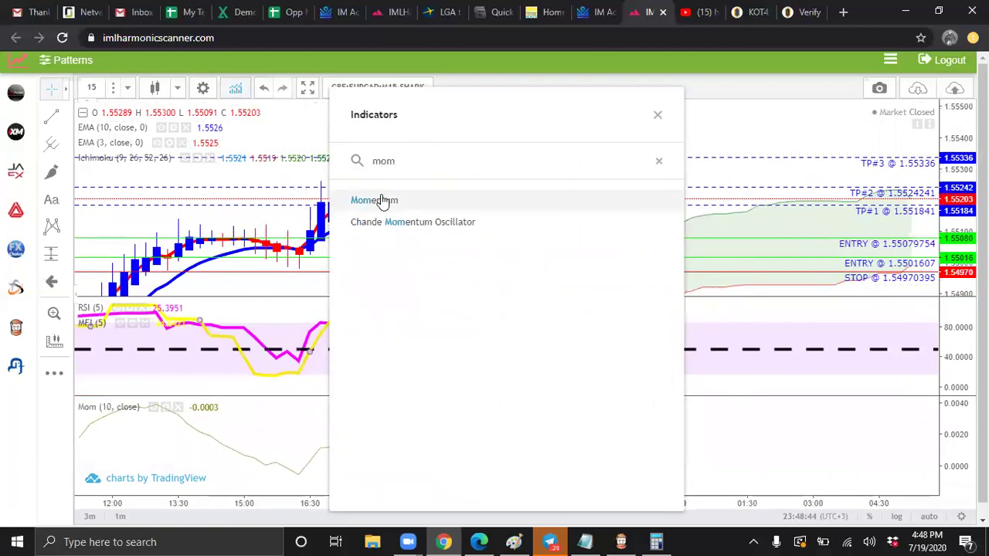
pyautogui.click(655, 117)
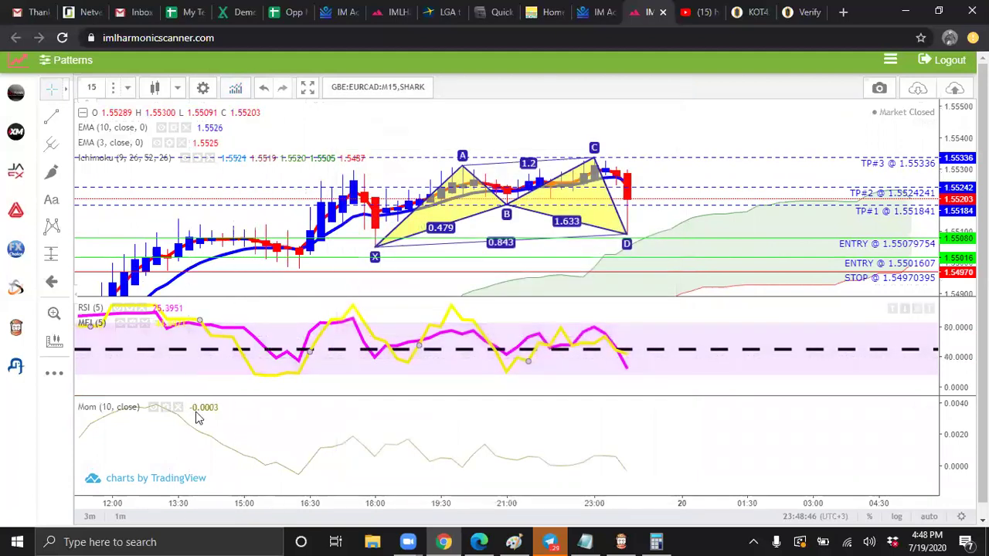
pyautogui.click(165, 407)
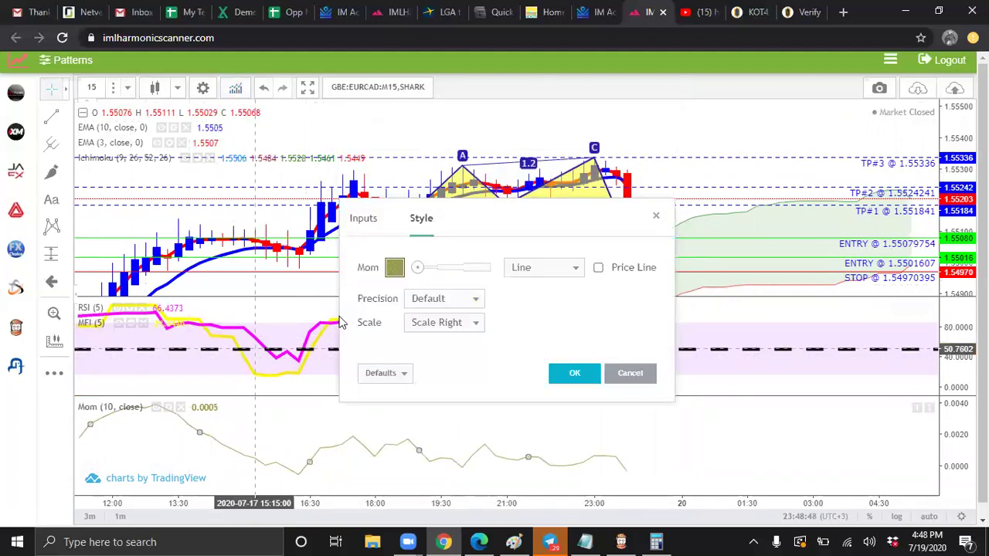
pyautogui.click(361, 221)
pyautogui.click(421, 268)
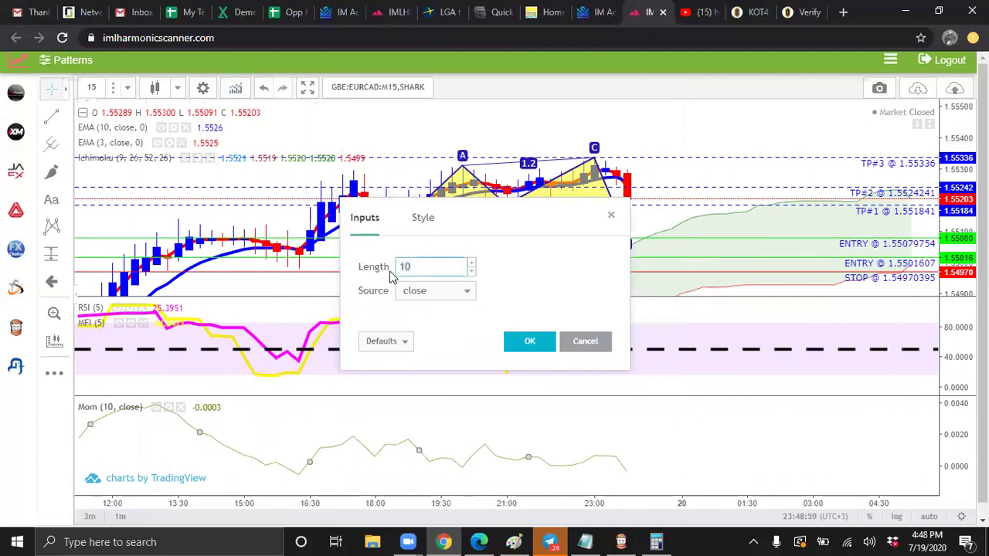
# Make the Momentum line opaque blue at maximum width and merge it into the RSI/MFI pane.
pyautogui.click(426, 219)
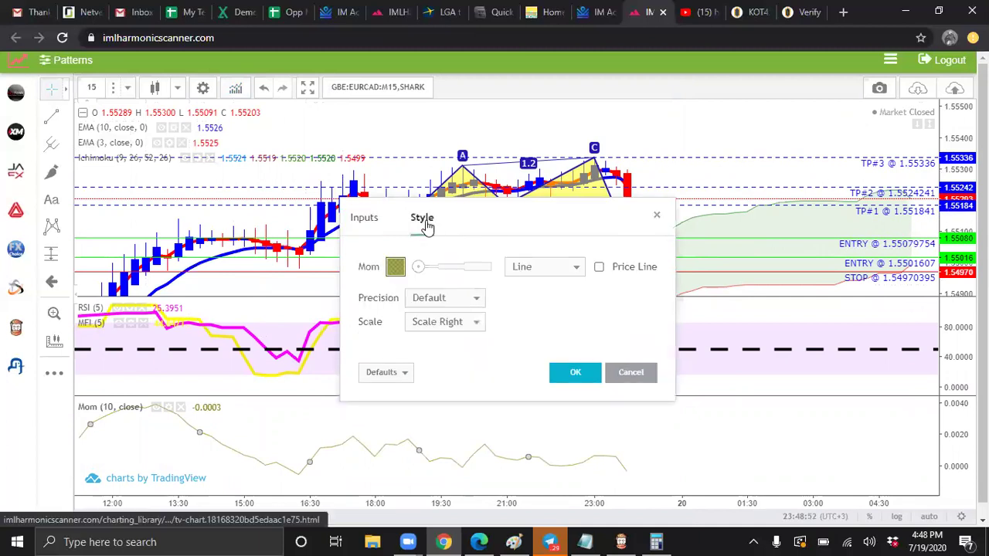
pyautogui.click(395, 267)
pyautogui.click(486, 305)
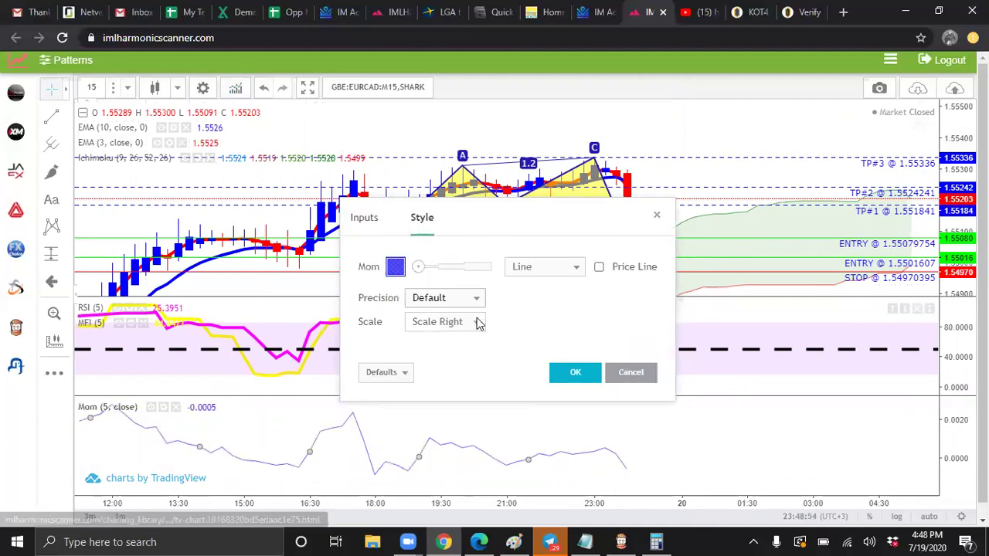
pyautogui.click(395, 267)
pyautogui.moveTo(428, 400); pyautogui.dragTo(394, 406)
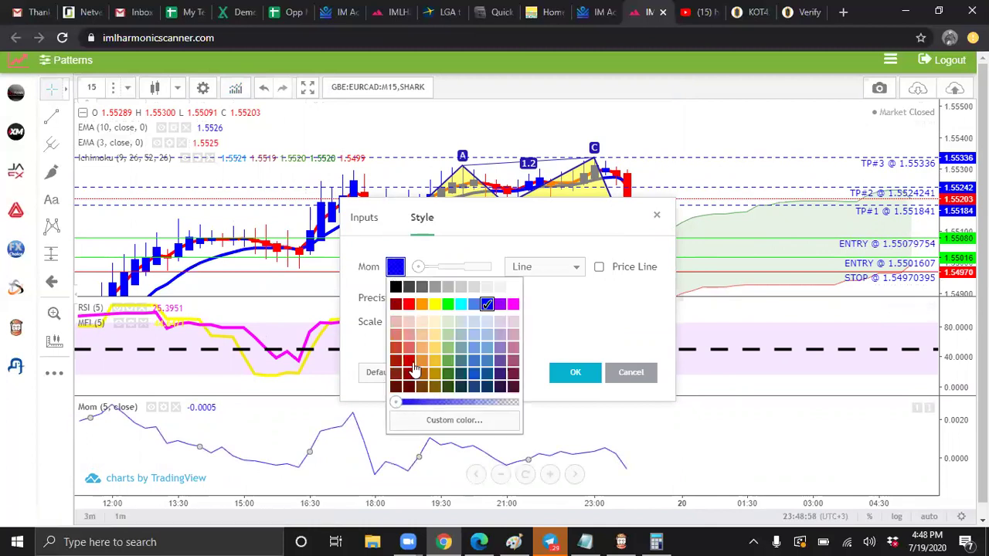
pyautogui.click(451, 247)
pyautogui.moveTo(415, 272); pyautogui.dragTo(485, 272)
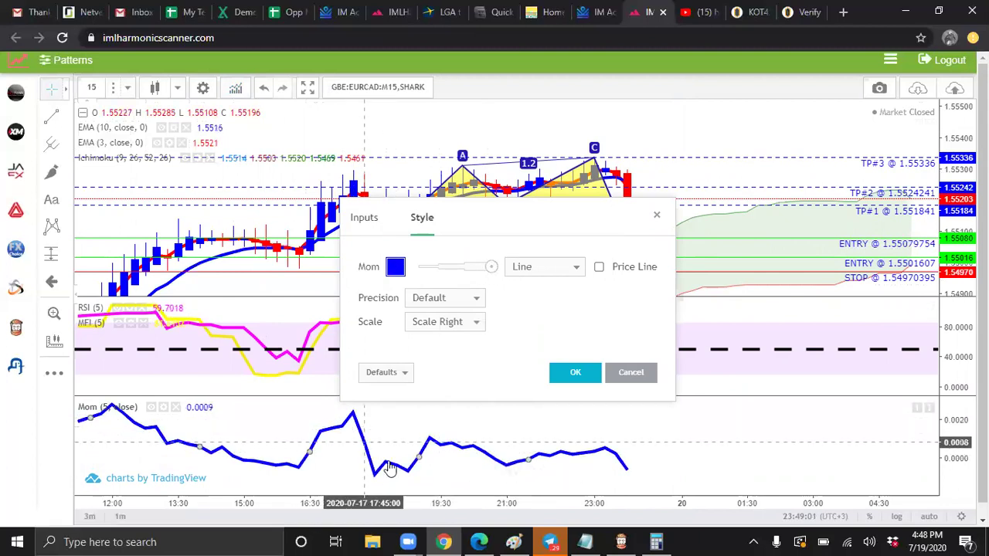
pyautogui.click(574, 374)
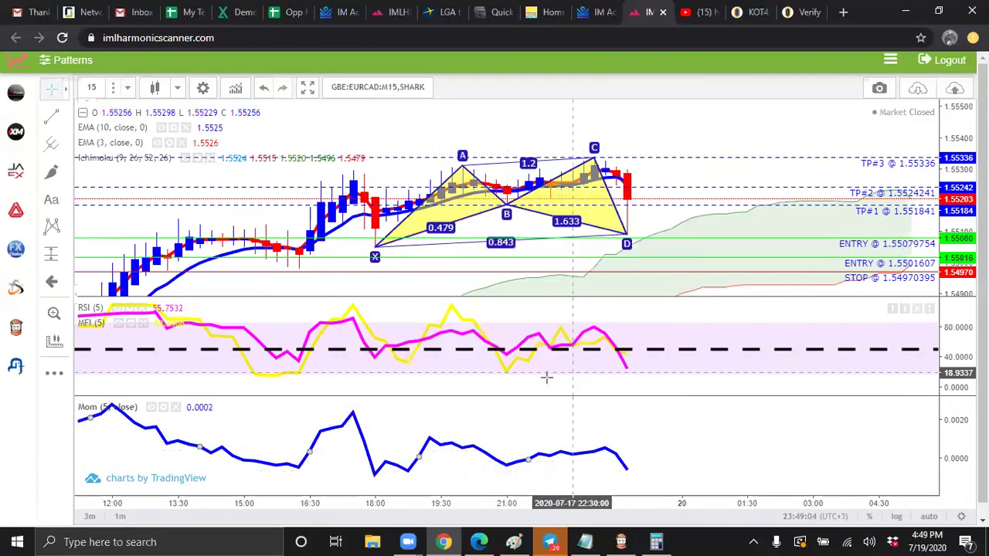
pyautogui.moveTo(420, 462); pyautogui.dragTo(430, 419)
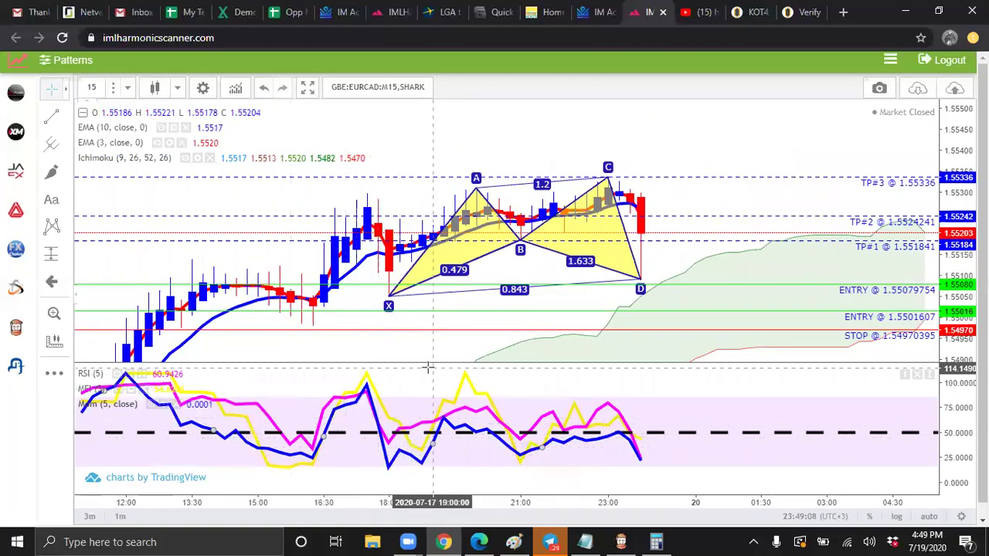
pyautogui.click(236, 89)
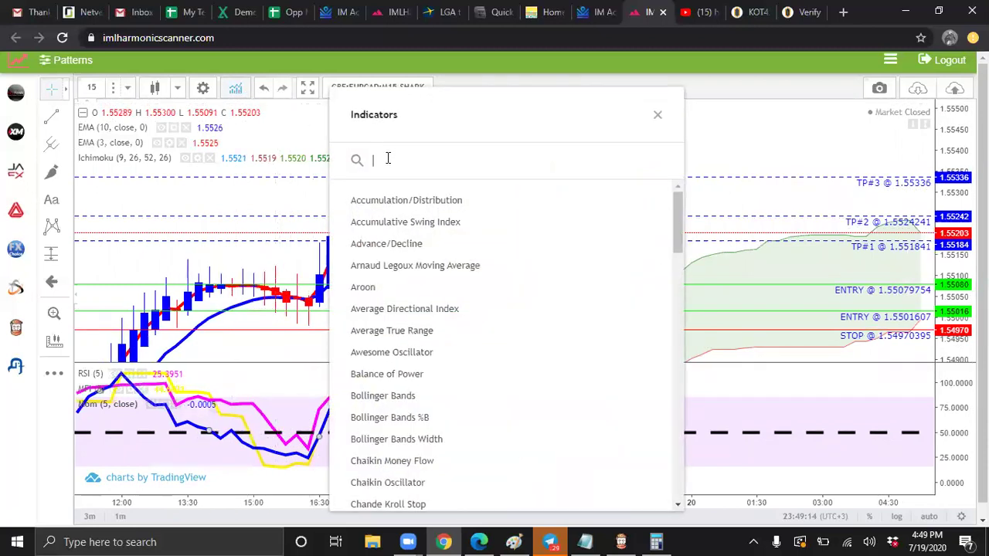
# Search 'macd' and add two MACD (12, 26, close, 9) panes.
pyautogui.write('macd')
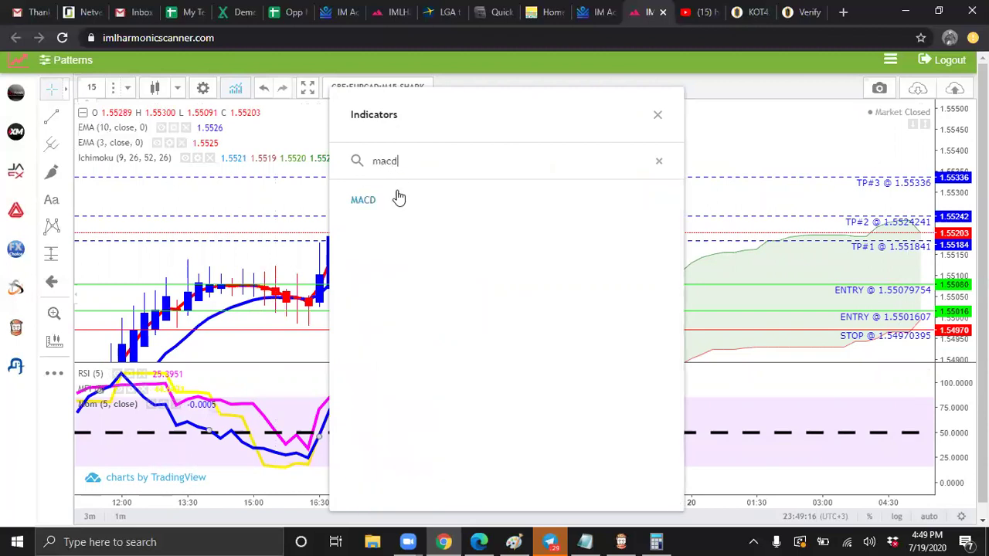
pyautogui.click(369, 205)
pyautogui.click(369, 205)
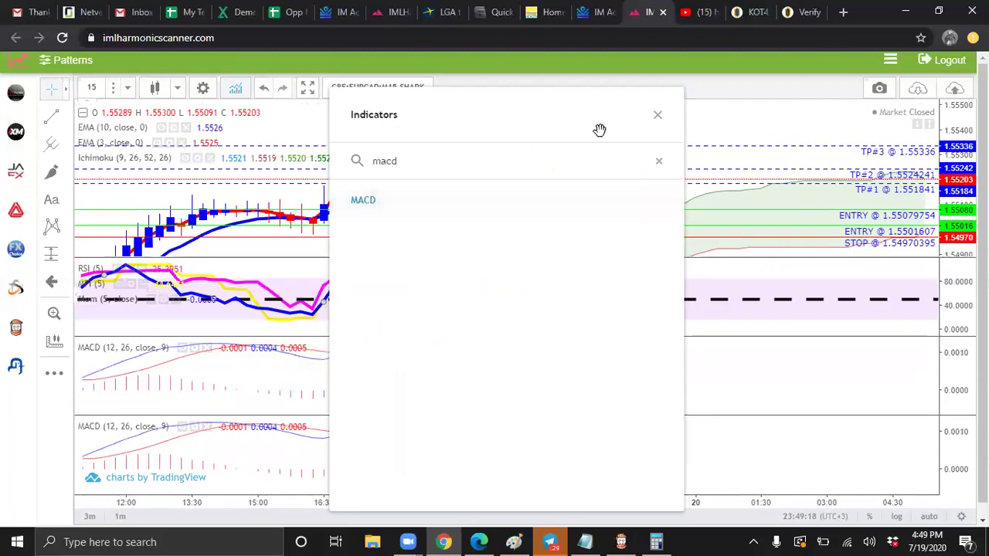
pyautogui.click(657, 118)
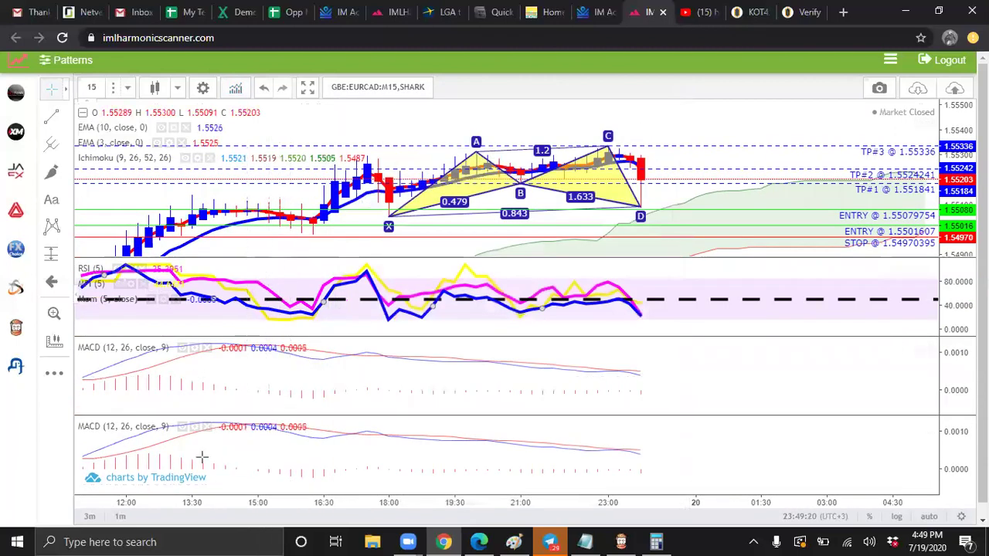
# Set the upper MACD inputs to fast 5, slow 10, signal 1.
pyautogui.click(196, 352)
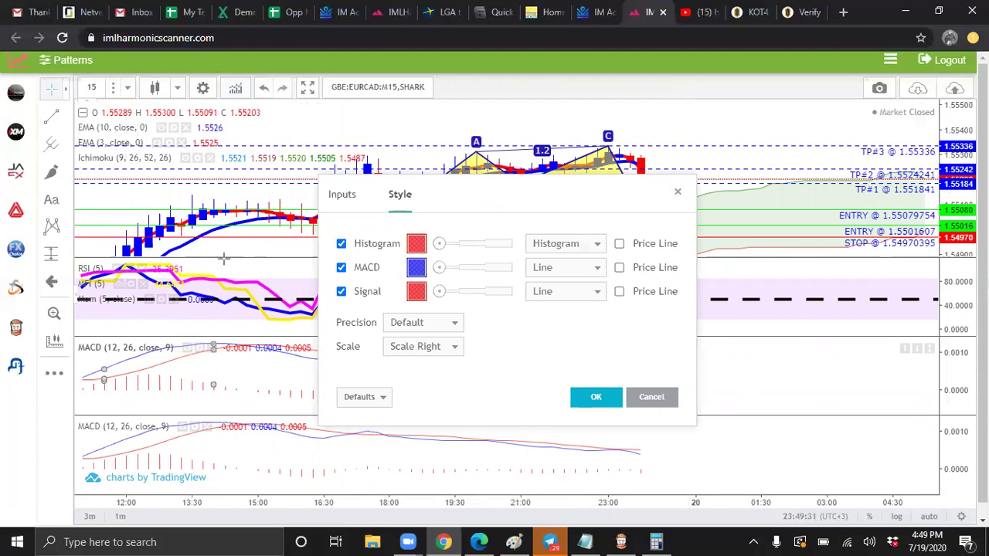
pyautogui.click(360, 204)
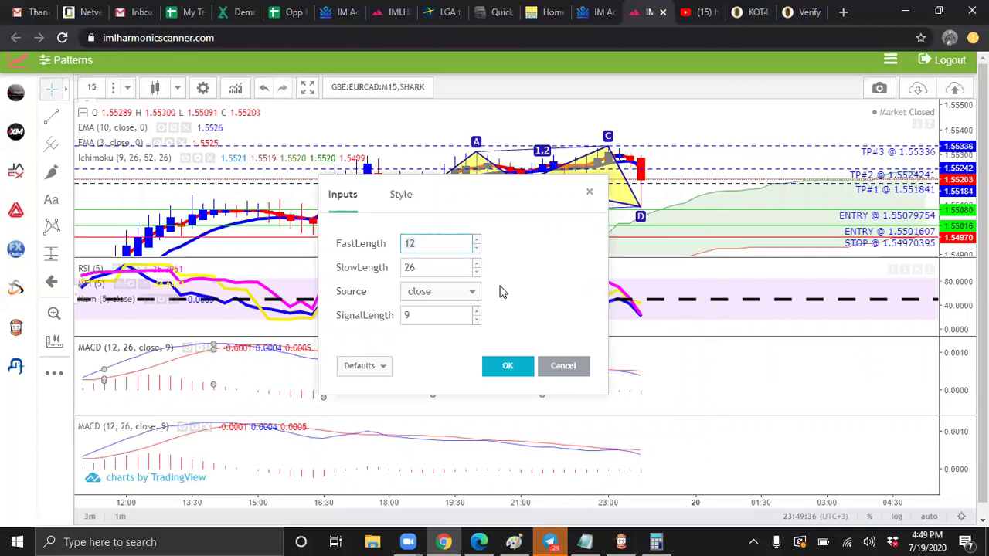
pyautogui.write('5')
pyautogui.press('Tab')
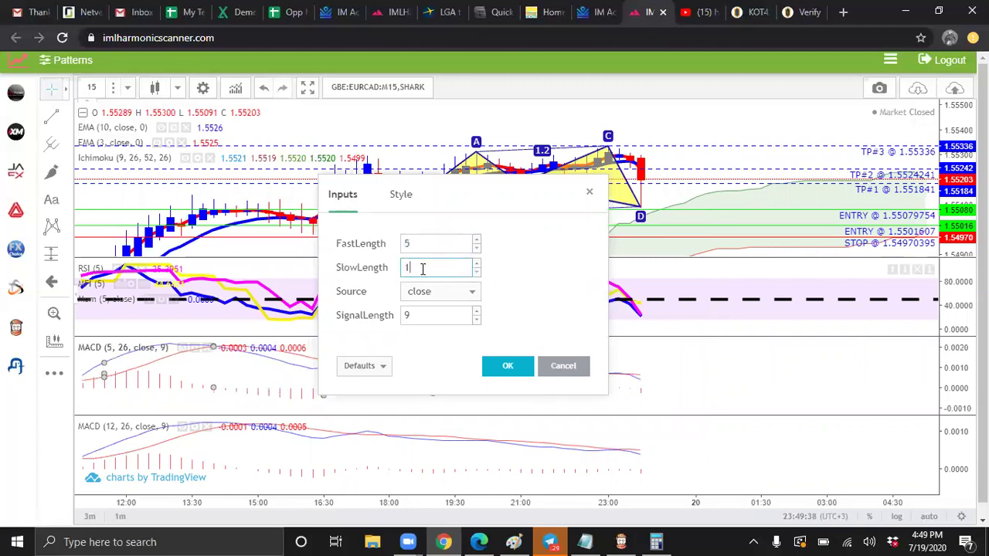
pyautogui.write('10')
pyautogui.click(422, 317)
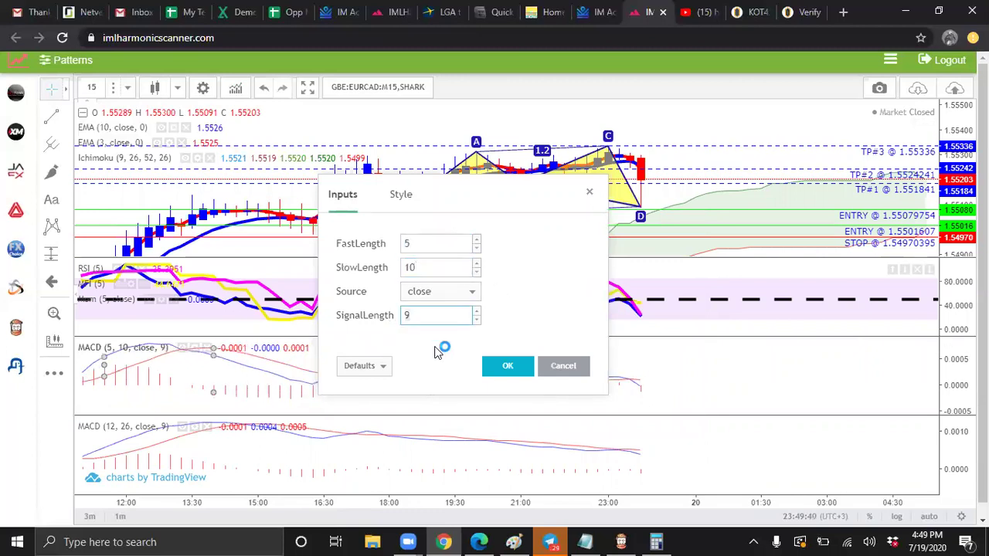
pyautogui.press('BackSpace')
pyautogui.write('1')
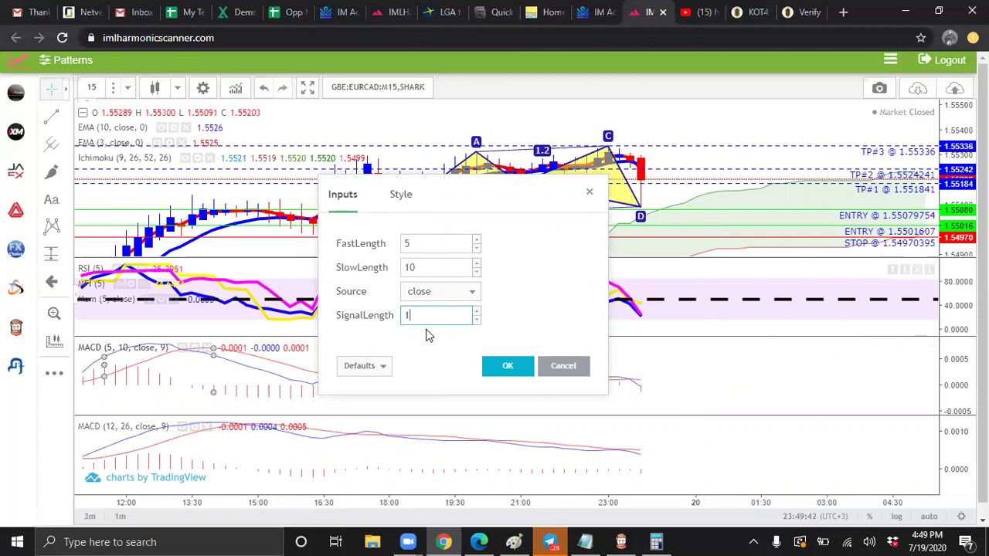
# Hide the MACD line and make the histogram opaque black with a price line.
pyautogui.click(400, 198)
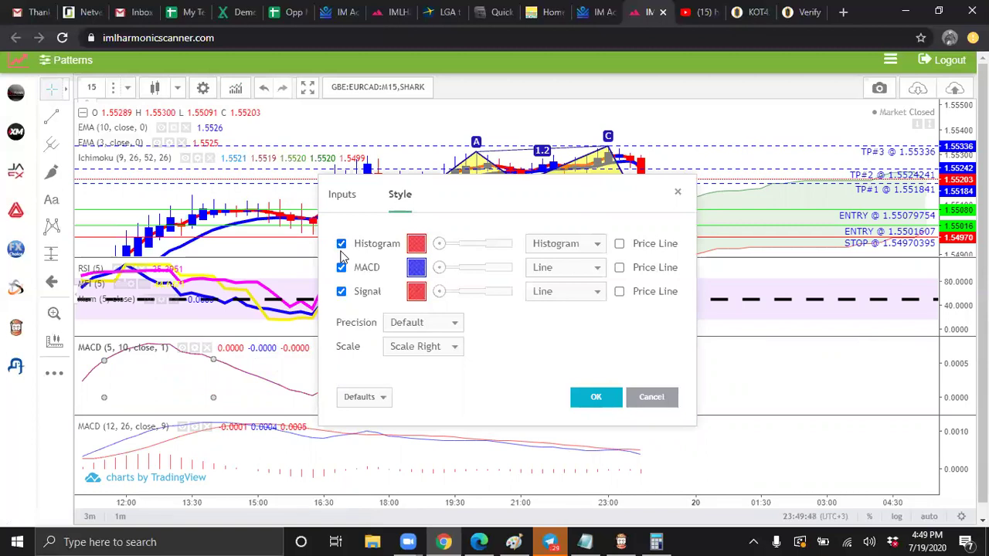
pyautogui.click(341, 268)
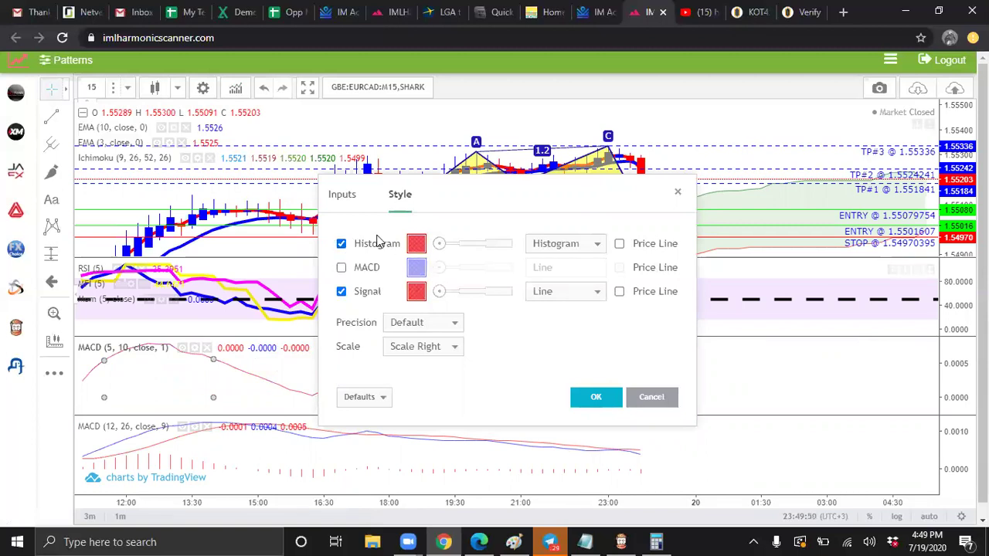
pyautogui.click(416, 244)
pyautogui.click(417, 264)
pyautogui.click(417, 244)
pyautogui.moveTo(456, 381); pyautogui.dragTo(408, 380)
pyautogui.click(443, 233)
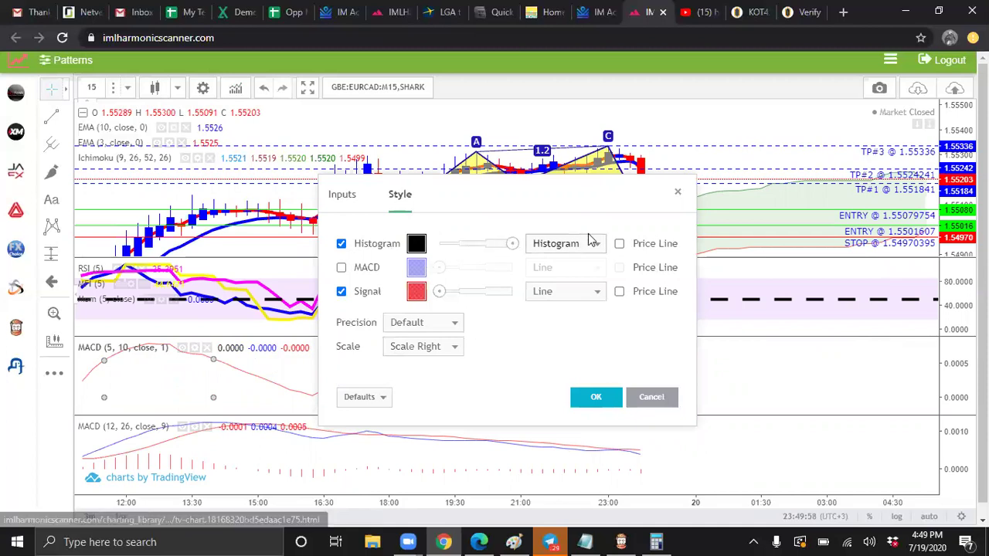
pyautogui.click(619, 244)
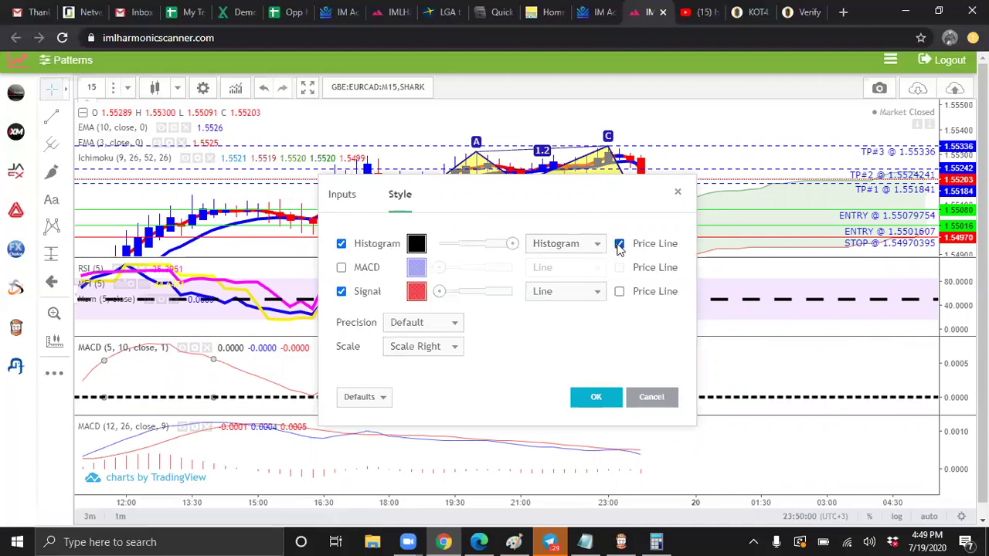
# Make the signal line green at maximum width and apply the changes.
pyautogui.click(415, 292)
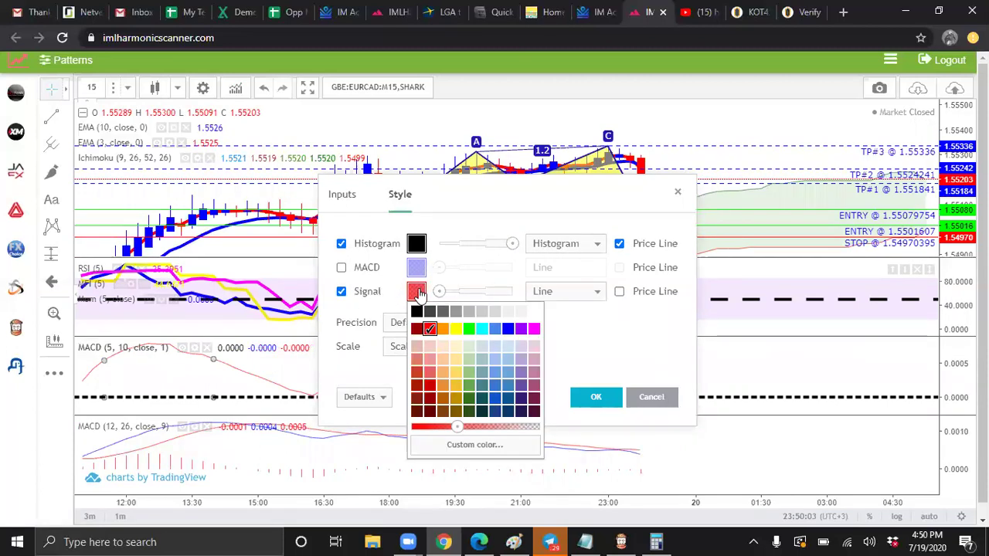
pyautogui.click(466, 331)
pyautogui.click(416, 292)
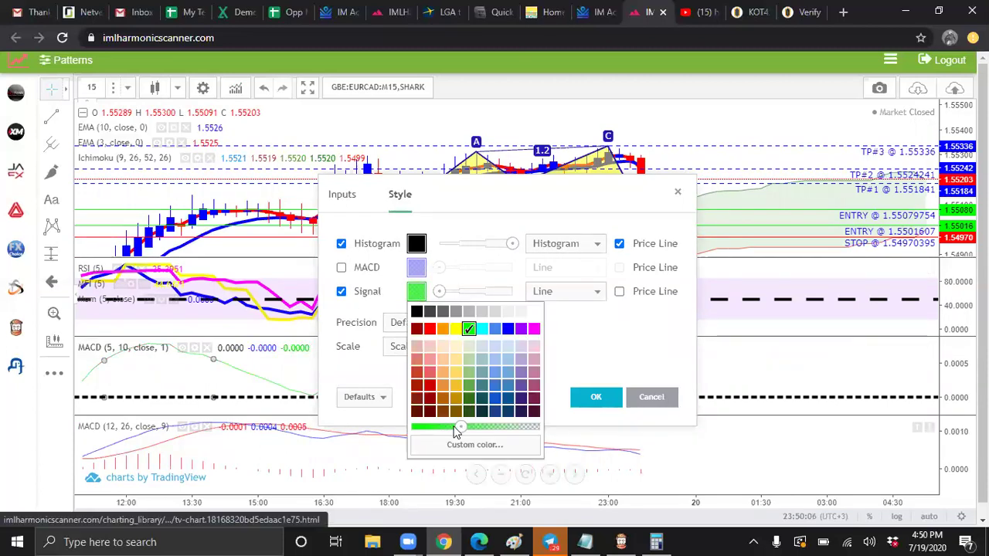
pyautogui.click(463, 284)
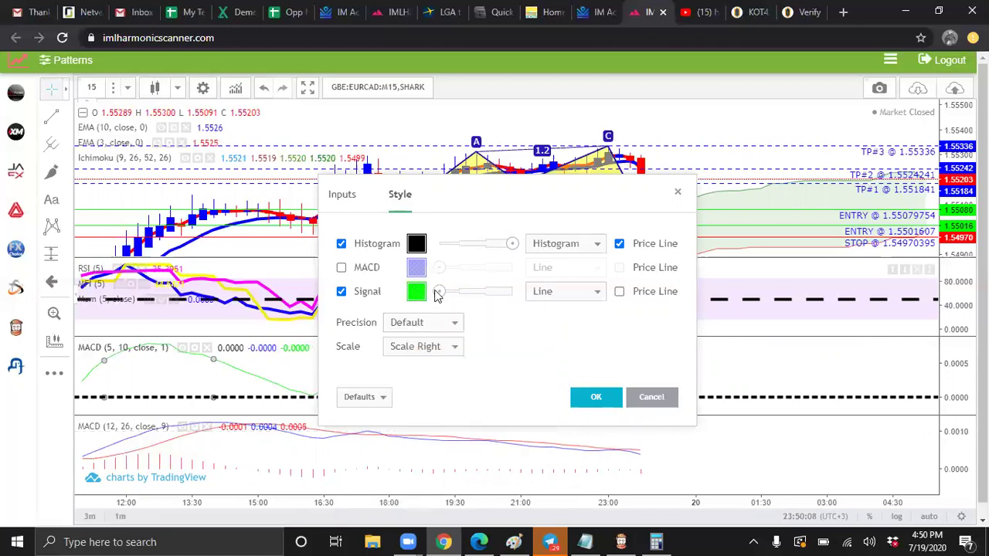
pyautogui.moveTo(438, 293); pyautogui.dragTo(510, 294)
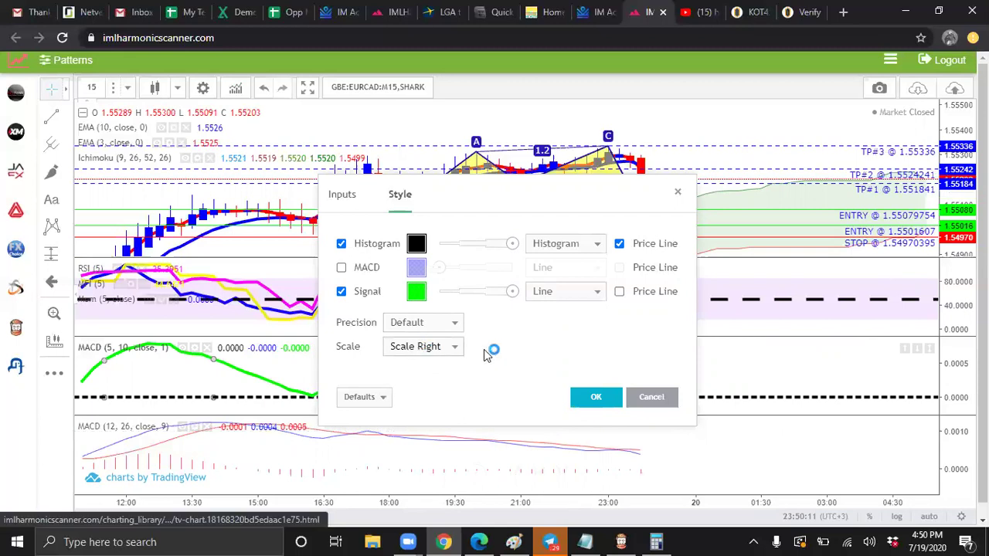
pyautogui.click(593, 399)
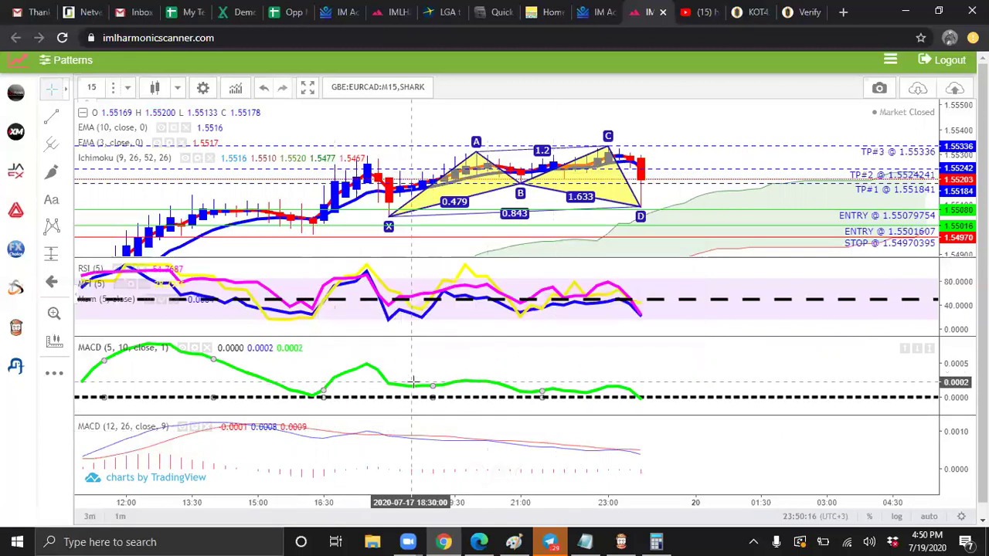
# Set the second MACD's slow length to 18 and signal length to 1.
pyautogui.click(195, 430)
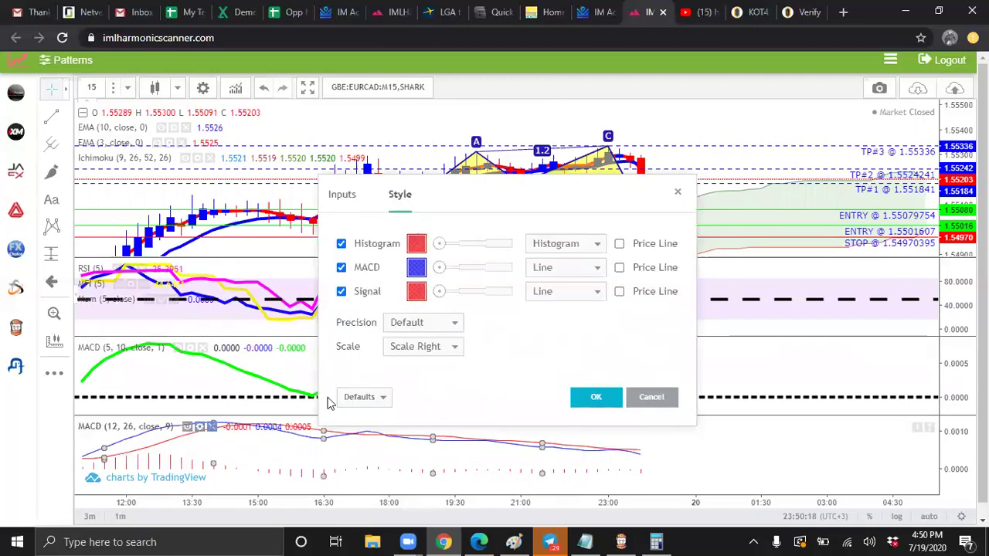
pyautogui.click(344, 202)
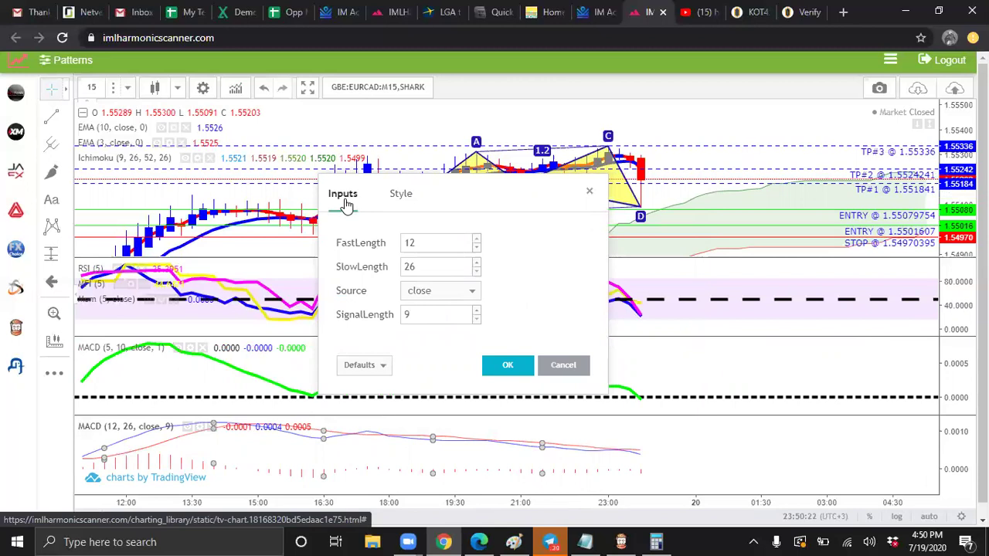
pyautogui.click(424, 266)
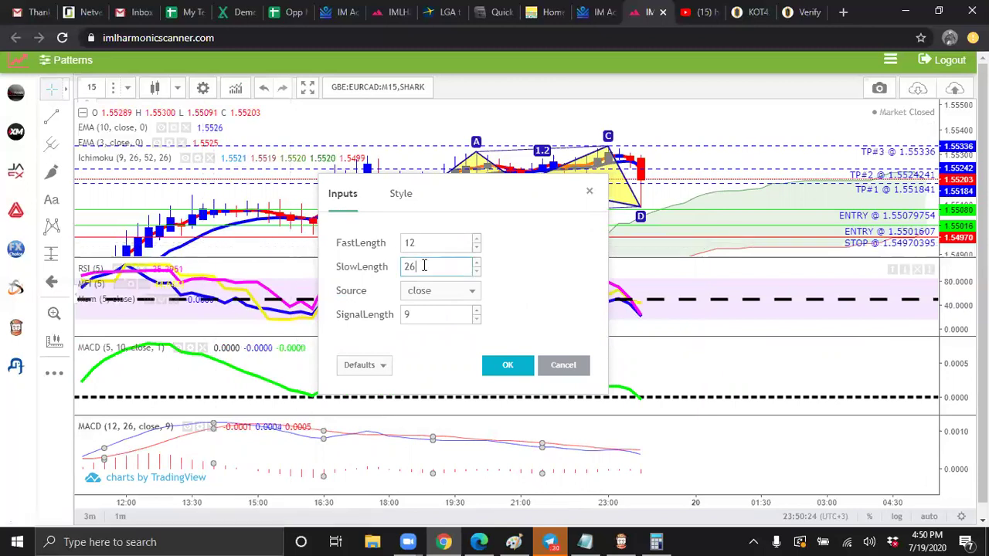
pyautogui.click(419, 314)
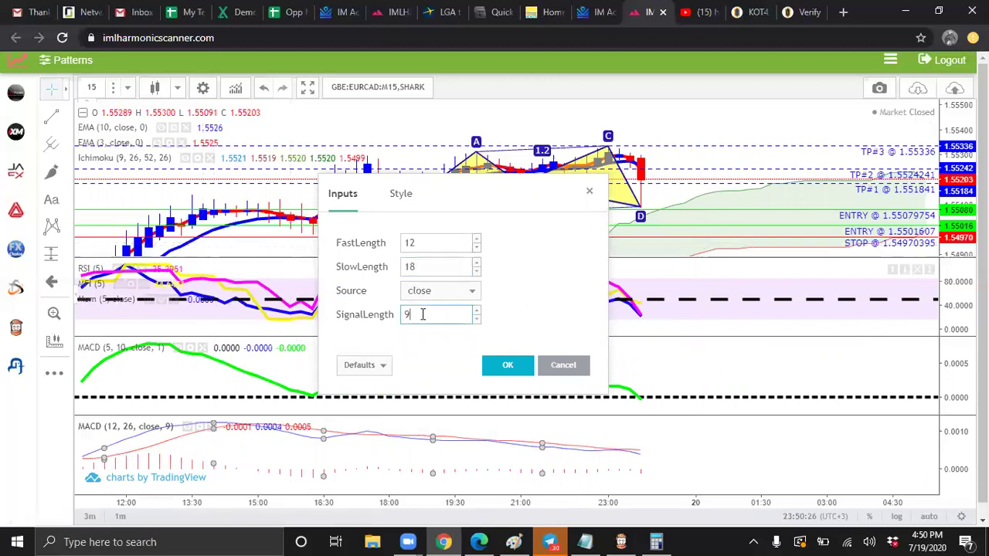
# Hide the histogram and MACD line, leaving a solid red maximum-width signal line.
pyautogui.click(396, 200)
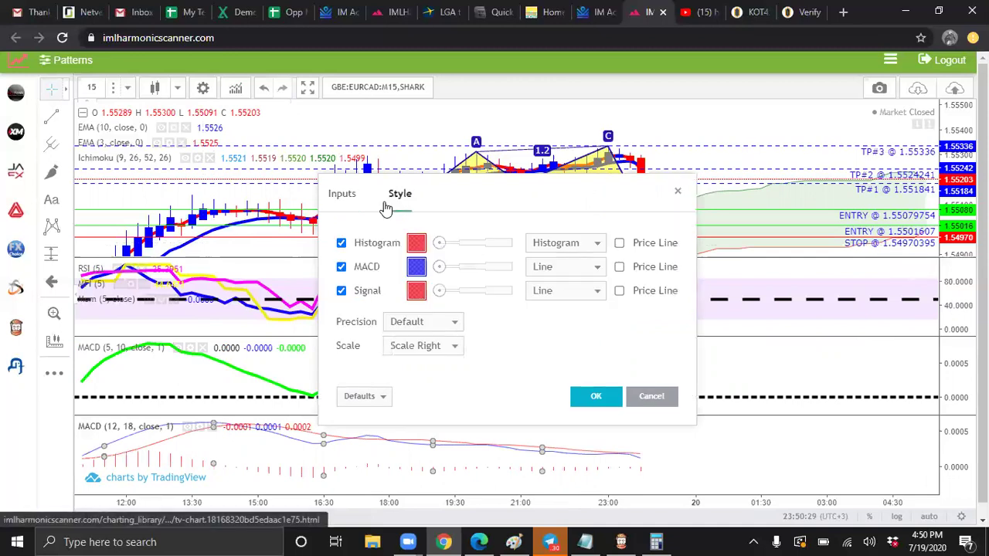
pyautogui.click(341, 243)
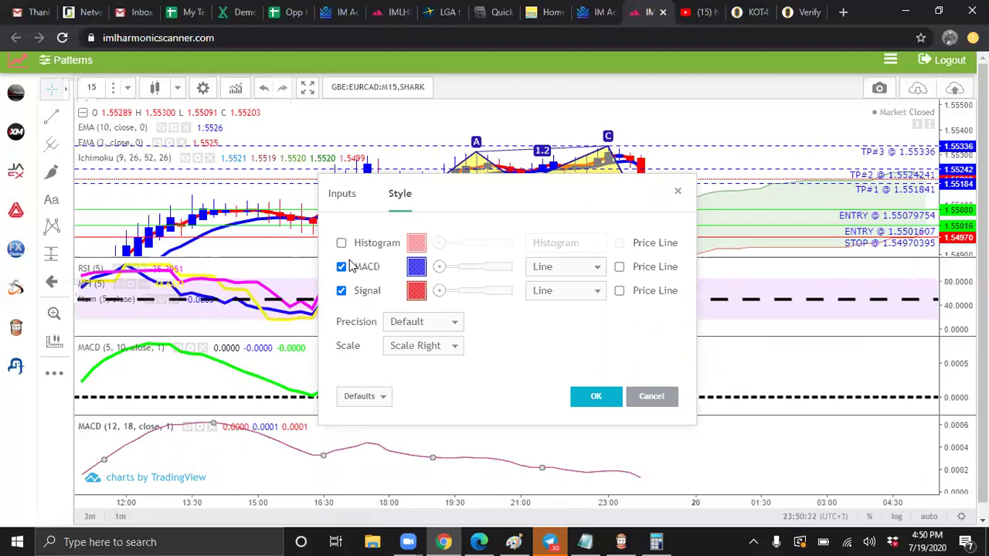
pyautogui.click(342, 267)
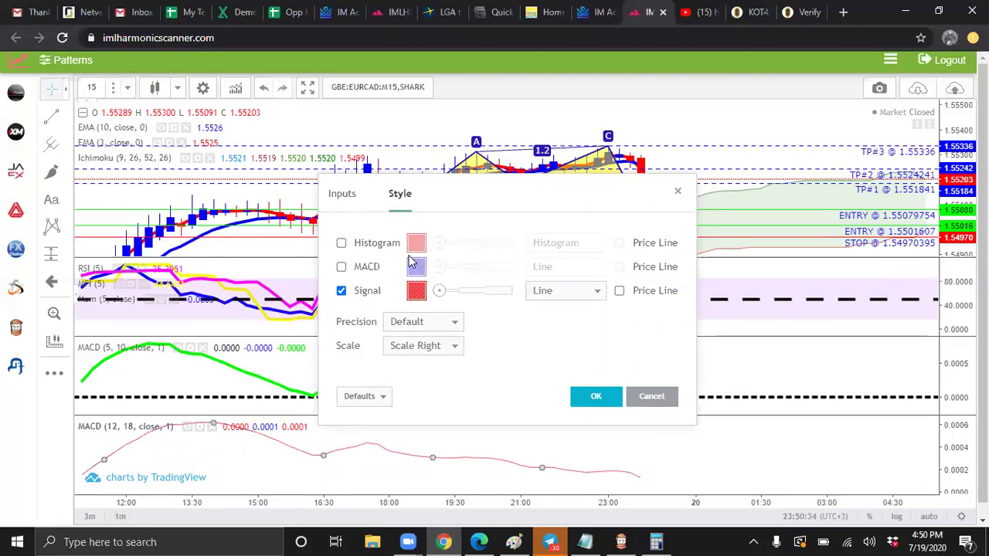
pyautogui.click(418, 294)
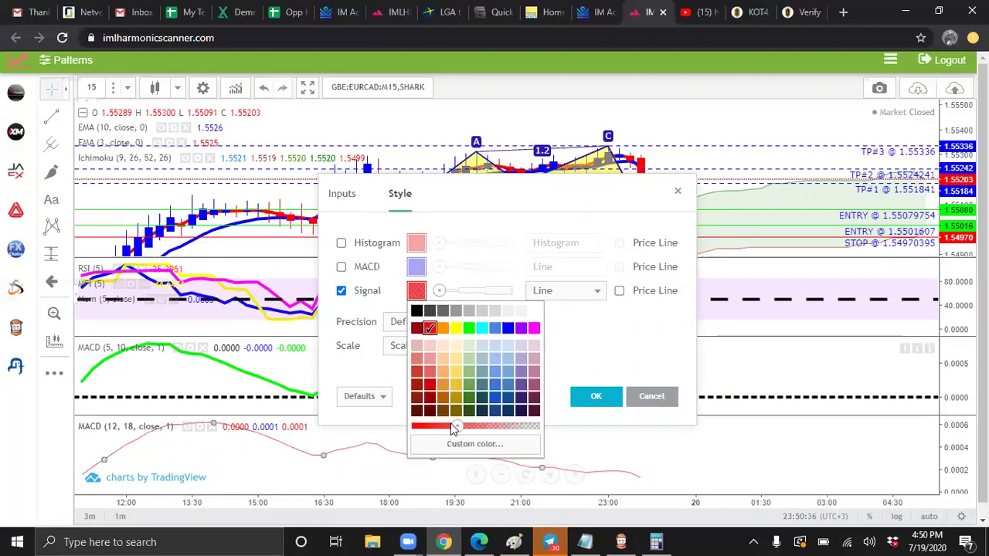
pyautogui.moveTo(456, 427); pyautogui.dragTo(414, 431)
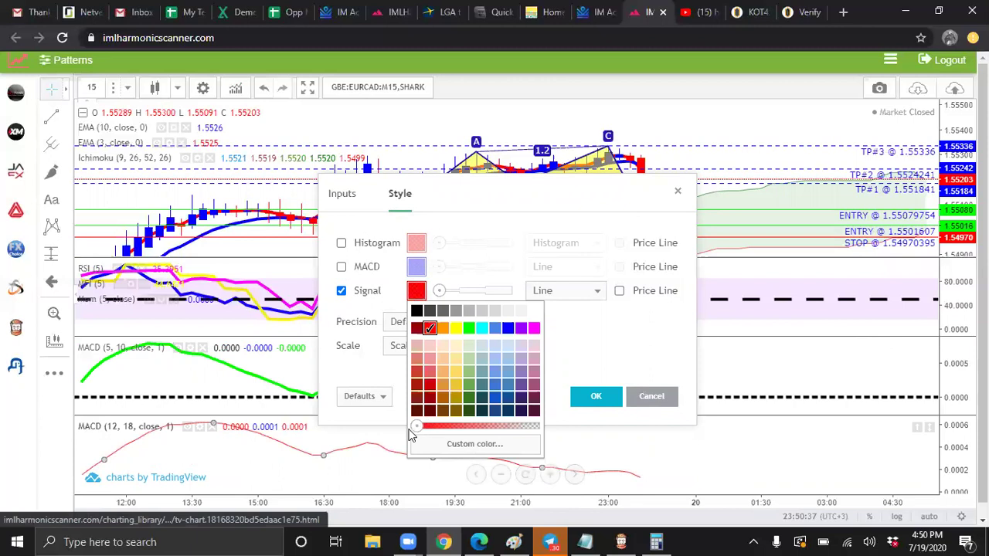
pyautogui.click(364, 371)
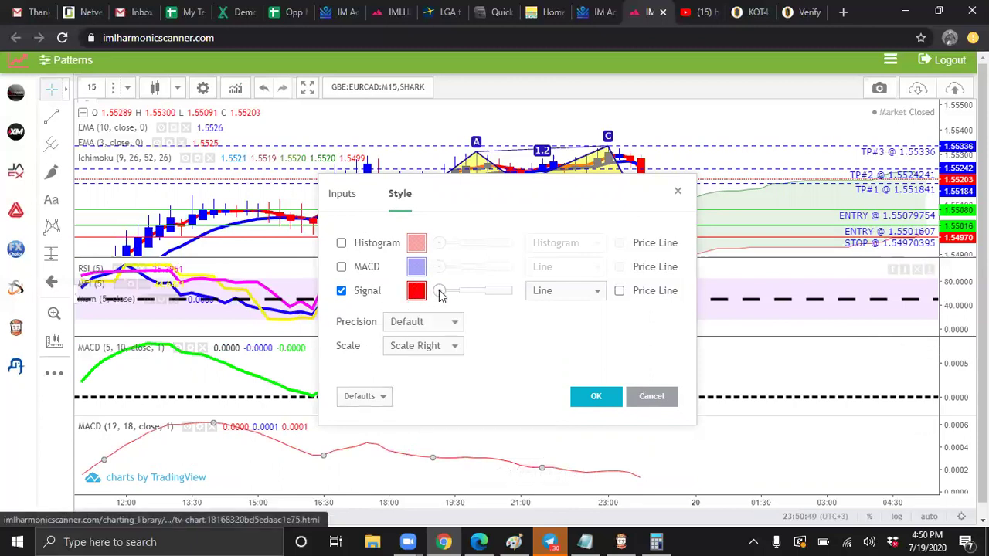
pyautogui.moveTo(439, 291); pyautogui.dragTo(511, 297)
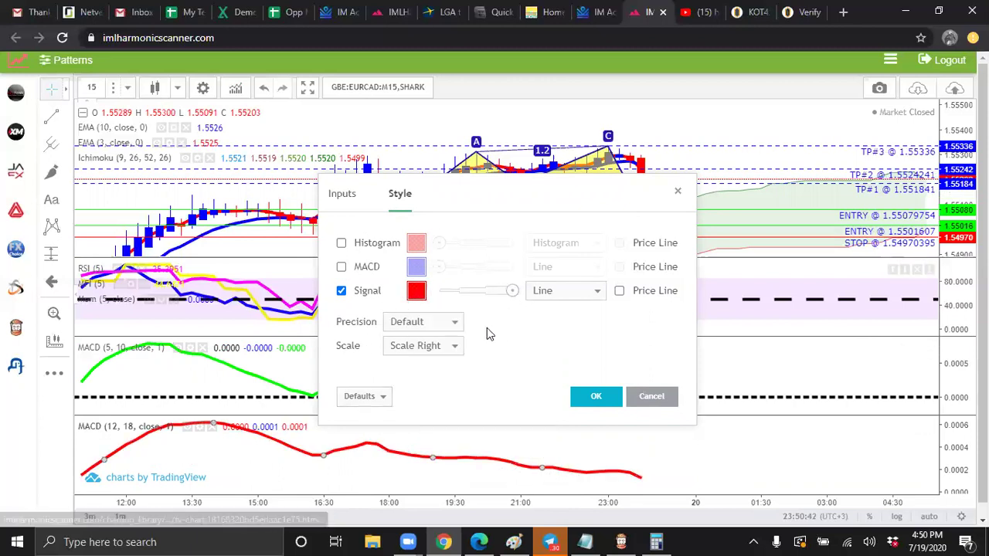
pyautogui.click(596, 396)
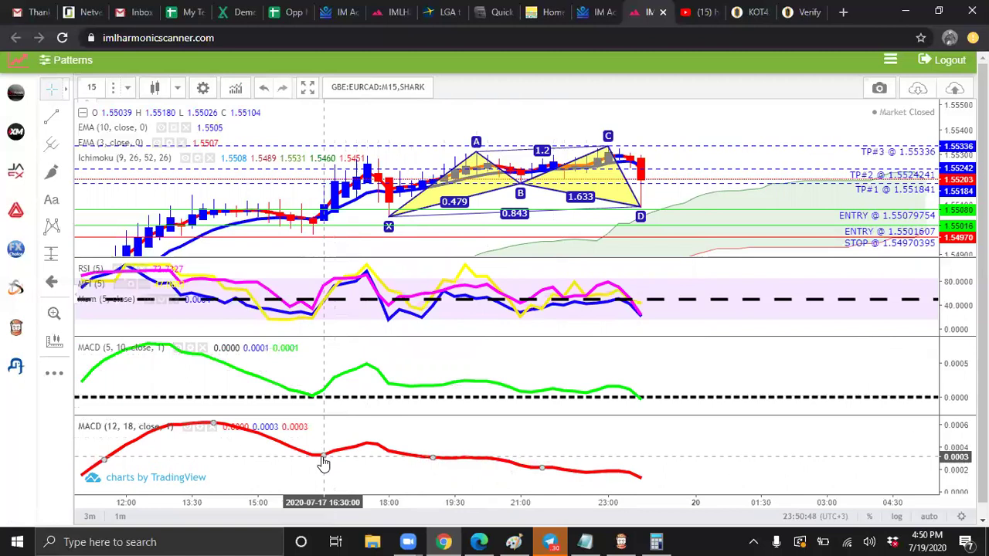
# Move the MACD (12, 18) signal into the MACD (5, 10) pane on Scale Right.
pyautogui.moveTo(322, 459); pyautogui.dragTo(341, 380)
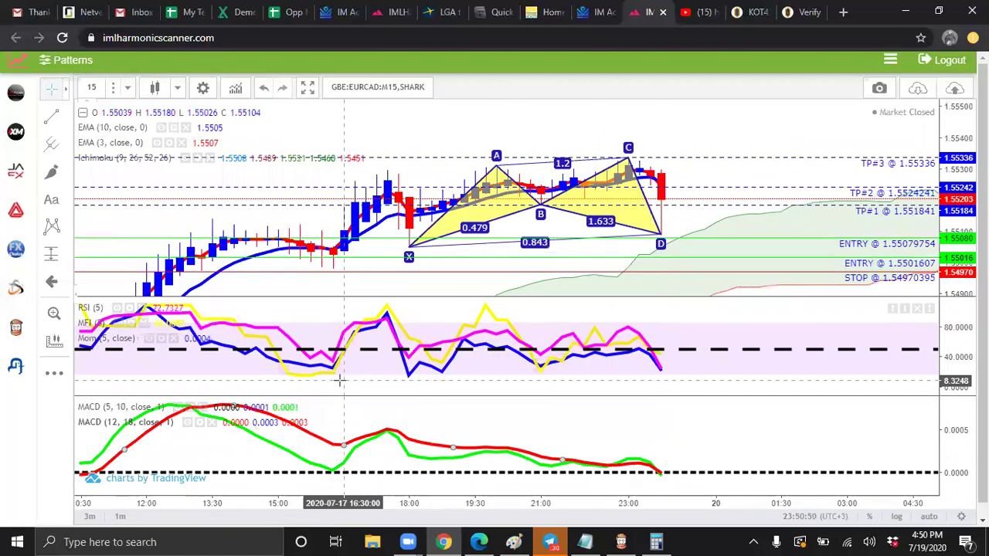
pyautogui.moveTo(264, 449); pyautogui.dragTo(347, 453)
pyautogui.click(194, 423)
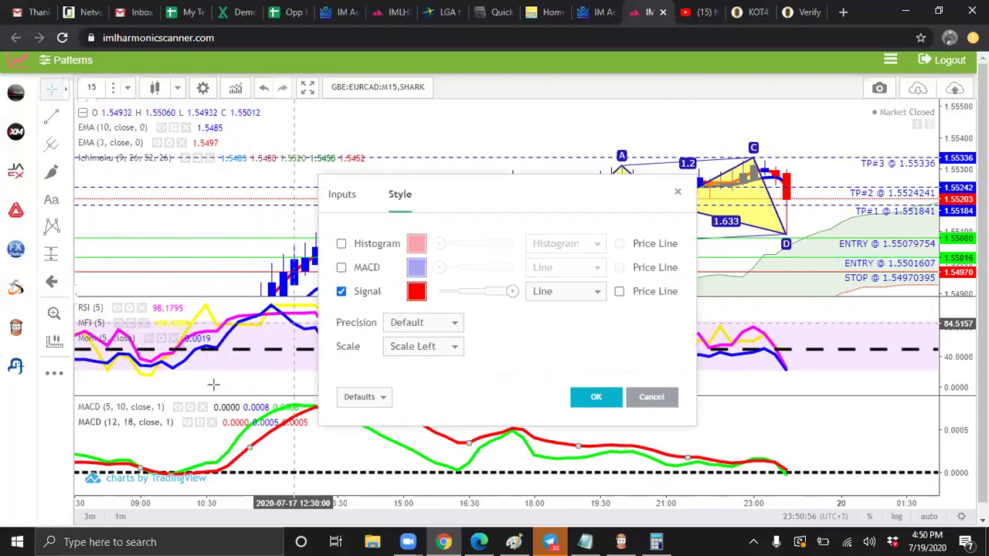
pyautogui.click(403, 350)
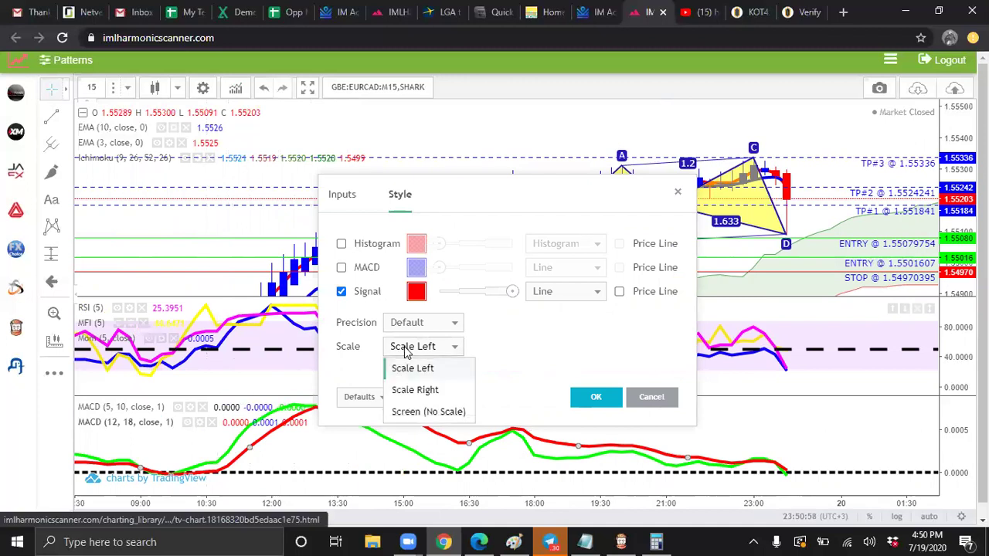
pyautogui.click(412, 389)
pyautogui.click(587, 399)
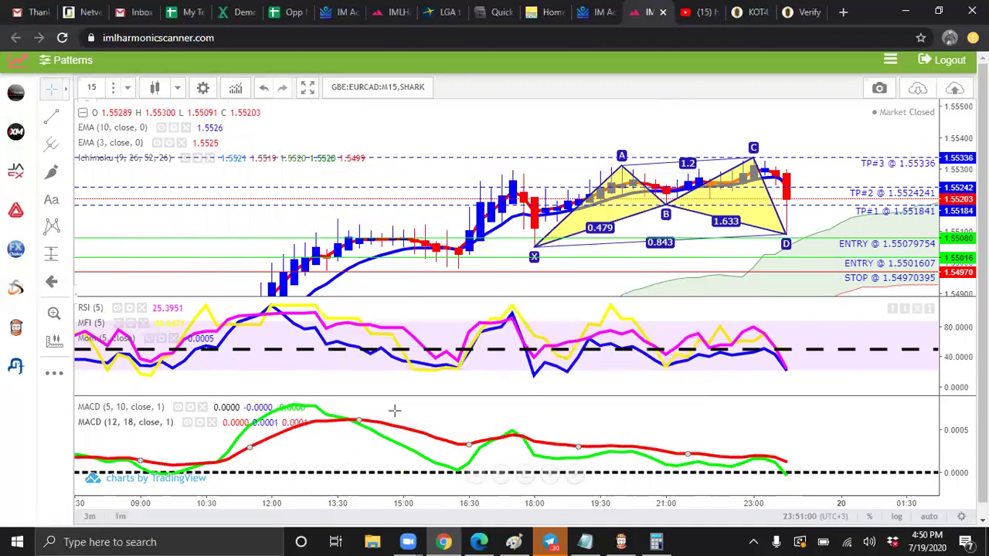
pyautogui.click(193, 408)
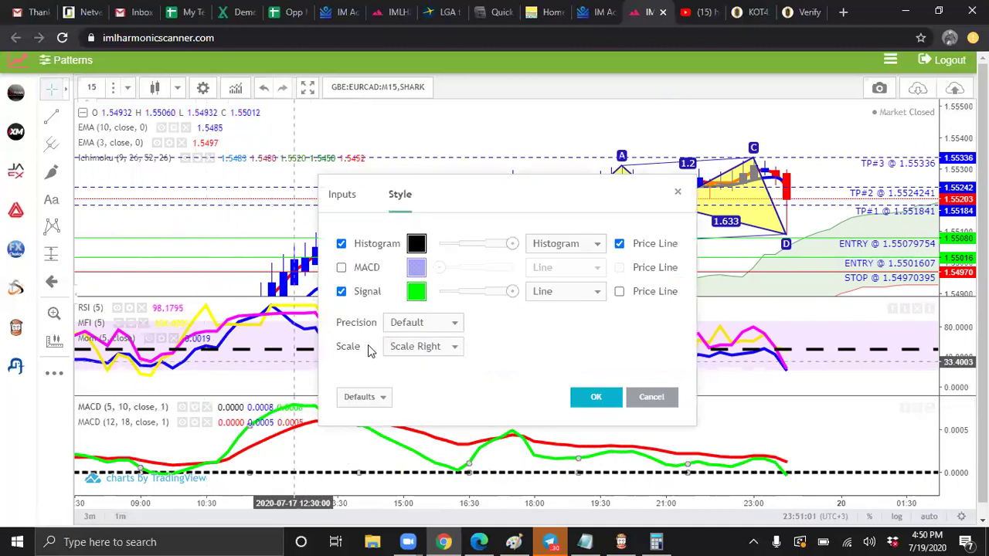
pyautogui.click(594, 397)
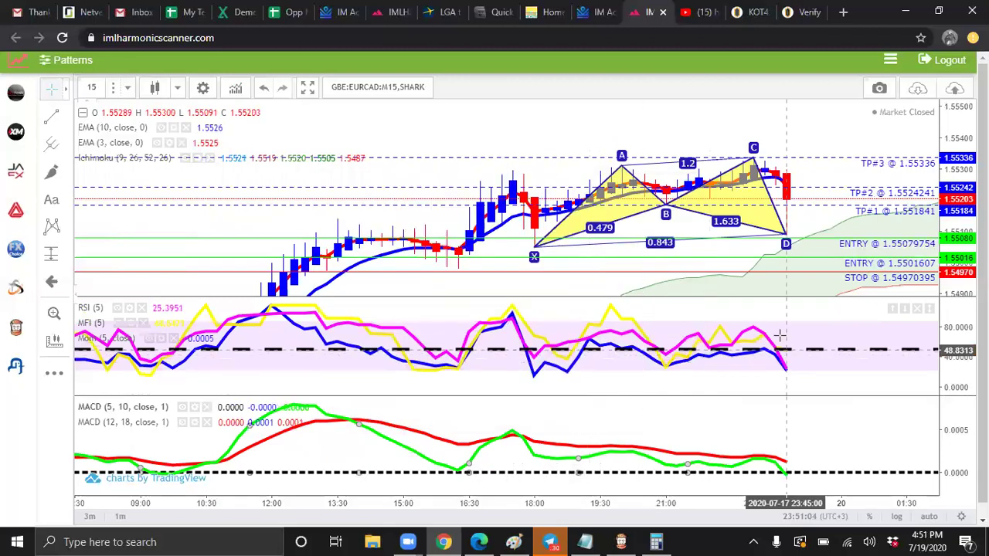
# Pan and zoom to frame the latest candles and harmonic pattern with empty space right.
pyautogui.moveTo(596, 283); pyautogui.dragTo(279, 260)
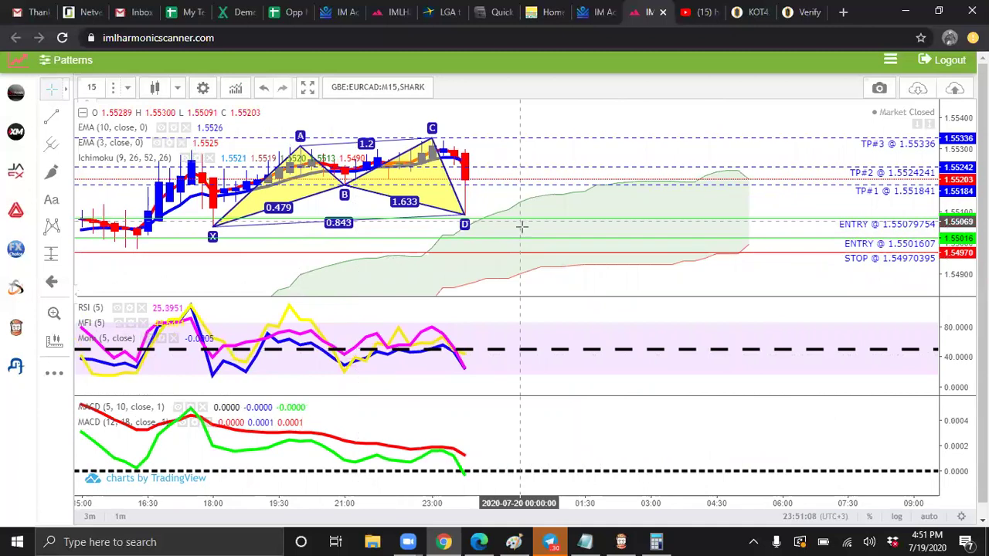
pyautogui.scroll(2, 510, 237)
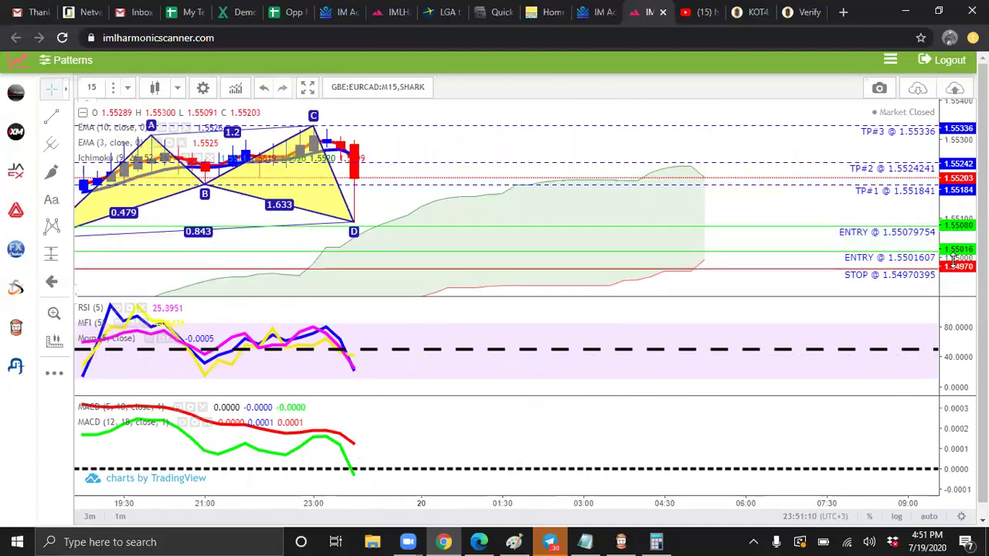
pyautogui.click(550, 474)
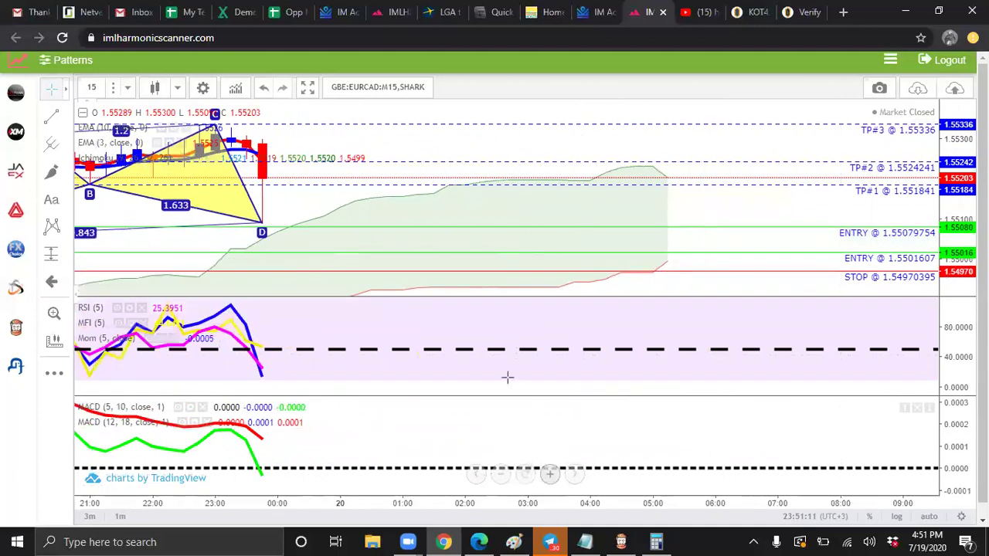
pyautogui.moveTo(413, 254); pyautogui.dragTo(565, 217)
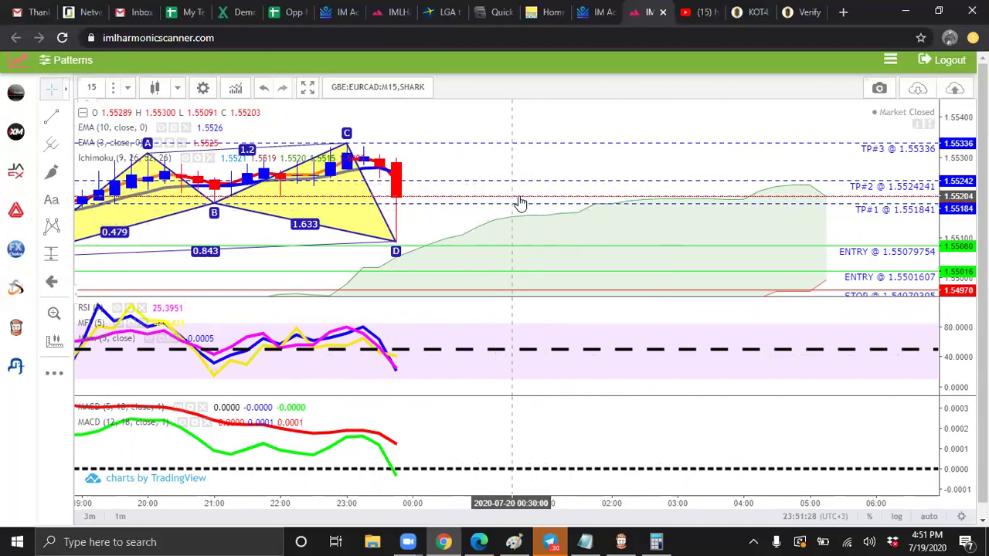
# Widen the Price Line in Chart Properties to show the current price at 1.55203.
pyautogui.doubleClick(522, 203)
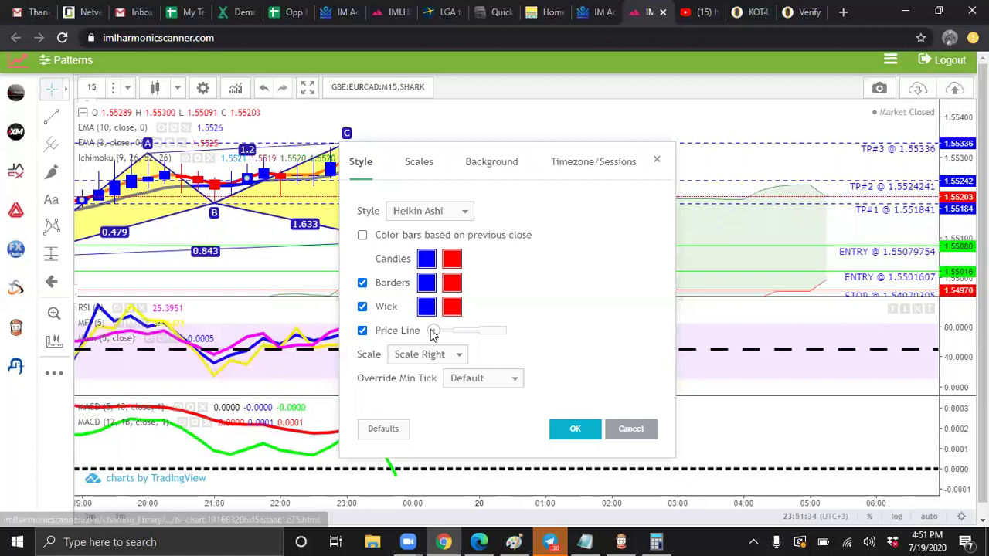
pyautogui.moveTo(437, 334); pyautogui.dragTo(480, 332)
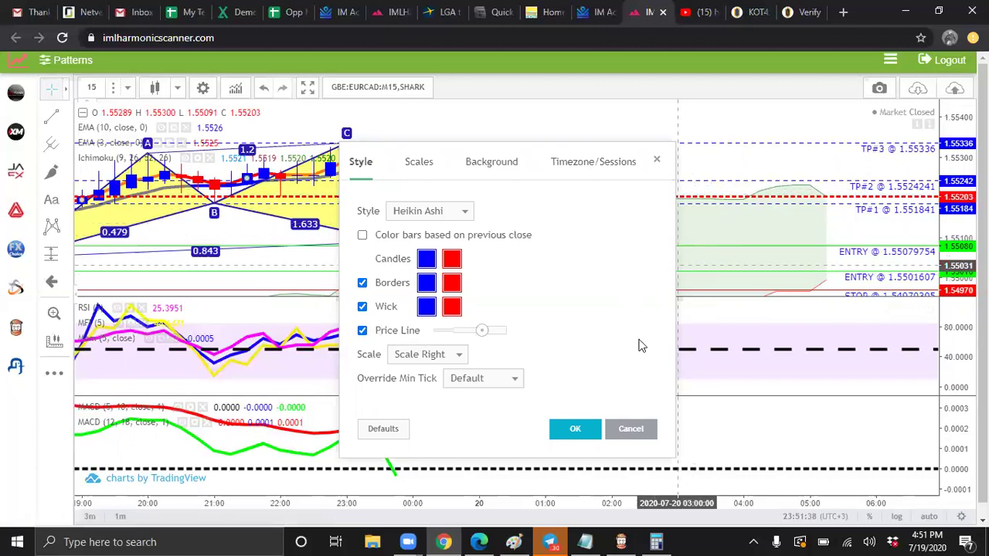
pyautogui.click(580, 428)
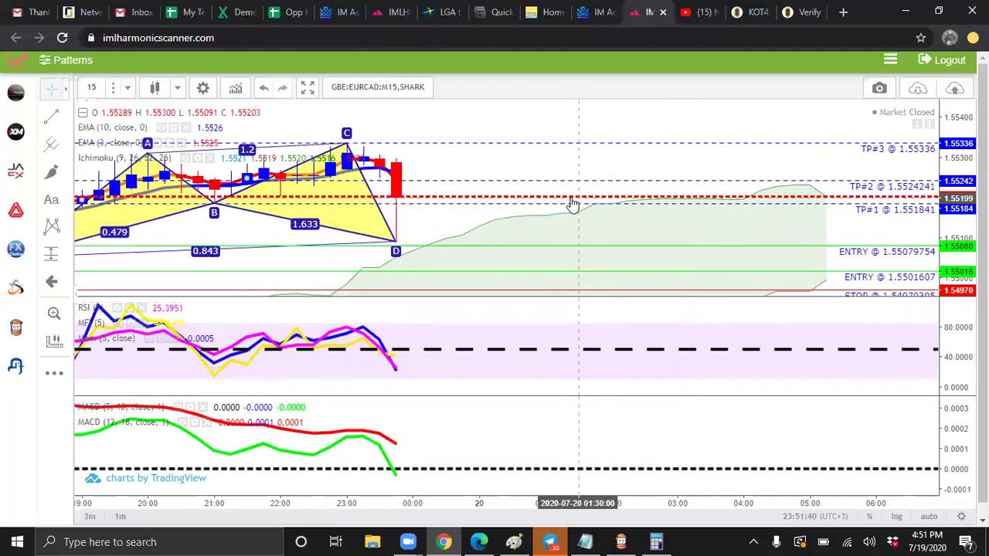
# Save the chart as a new layout named 'RS5P Strategy'.
pyautogui.click(958, 91)
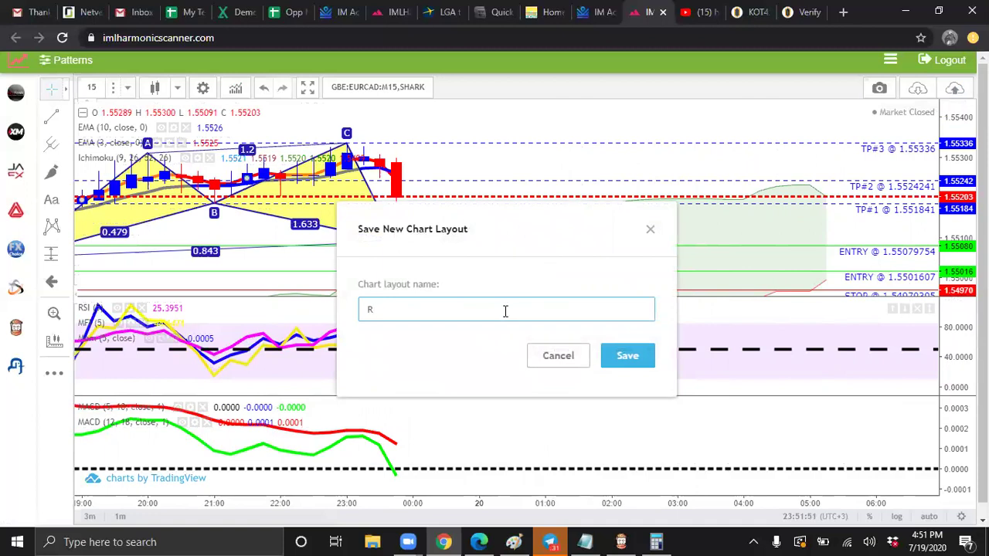
pyautogui.write('5P Strategy')
pyautogui.click(639, 358)
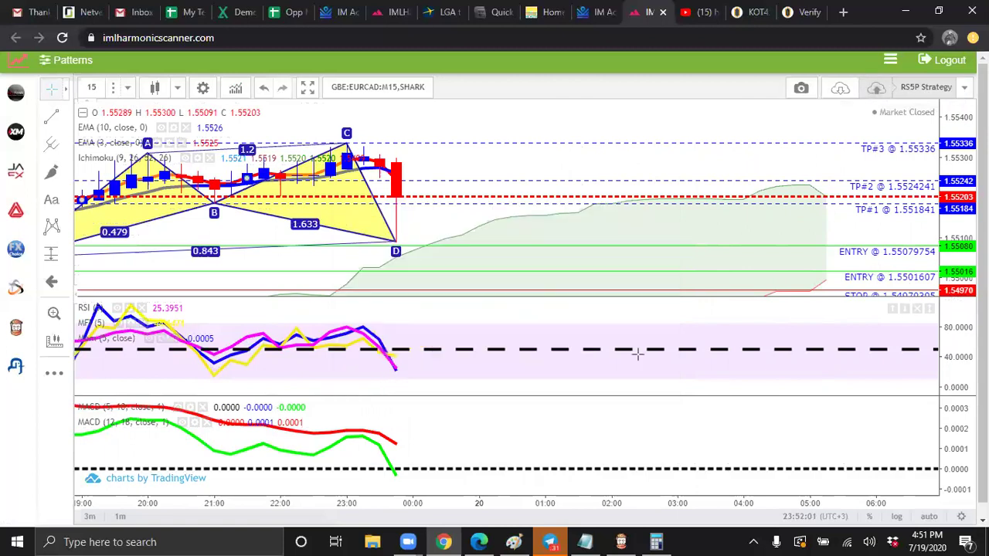